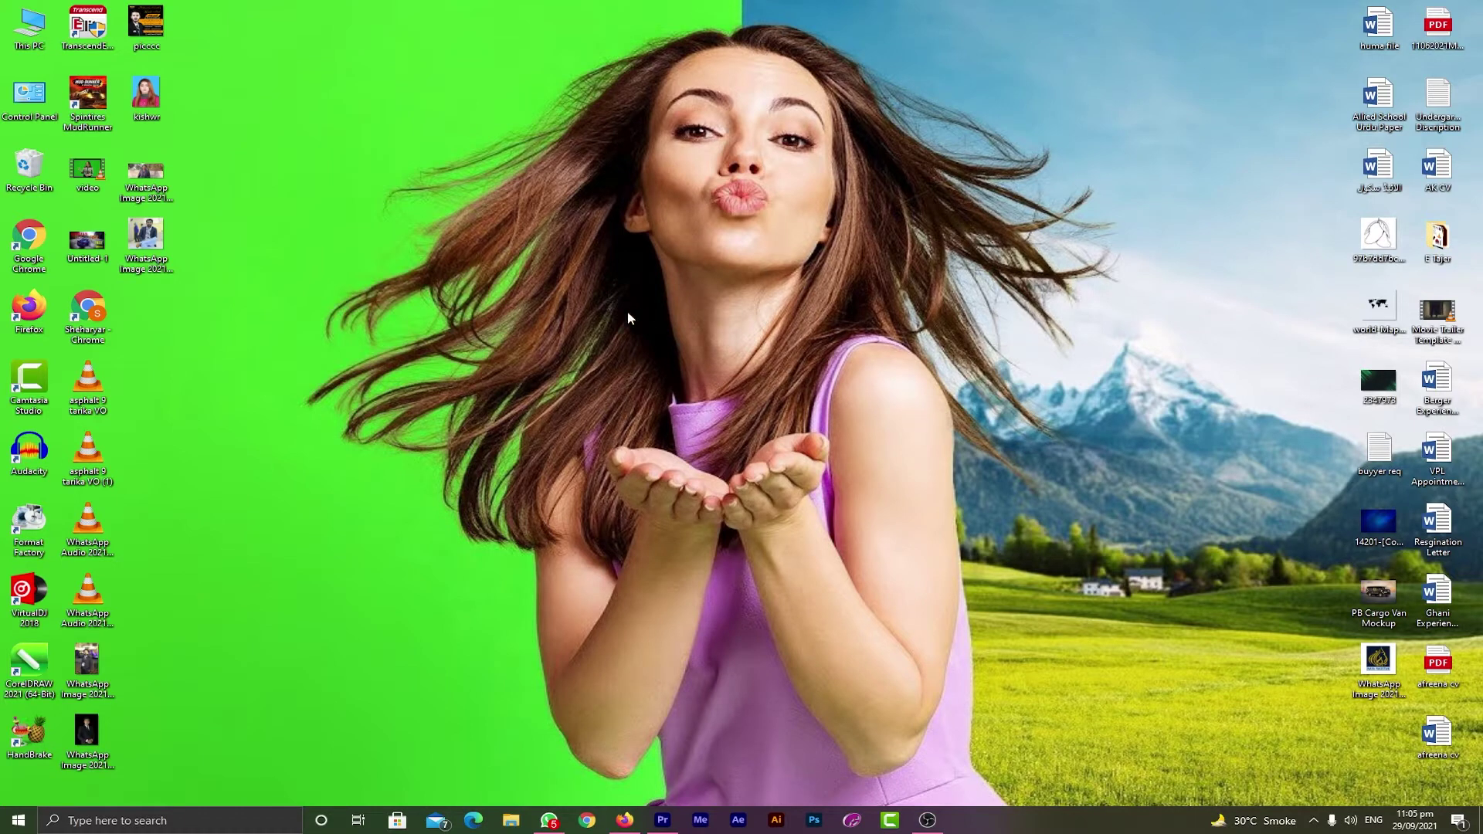
# Switch to Premiere Pro, create a sequence from the desktop's green screen file "video", and move the clip up to track V2
pyautogui.click(662, 820)
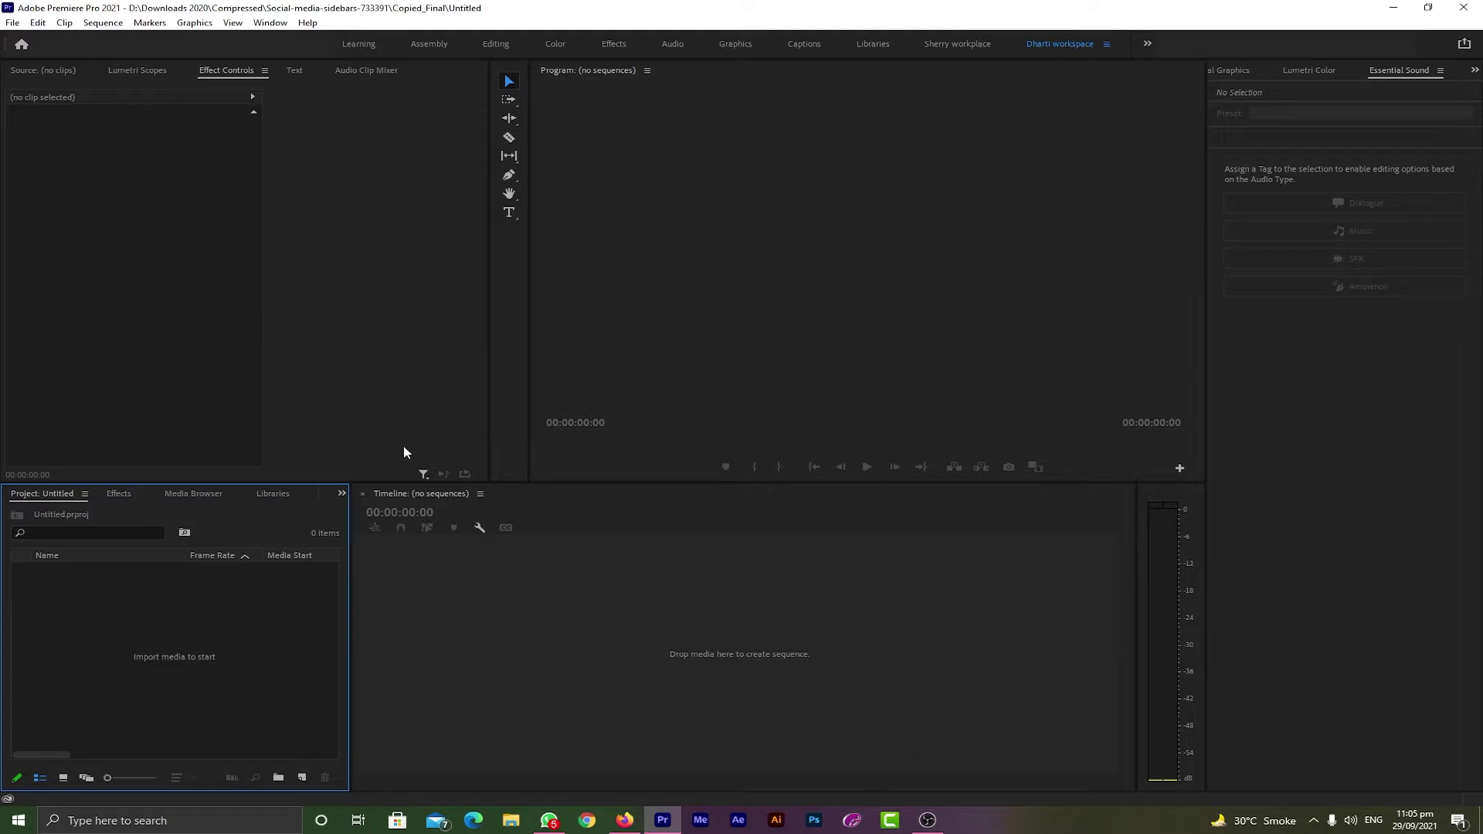
pyautogui.click(1472, 826)
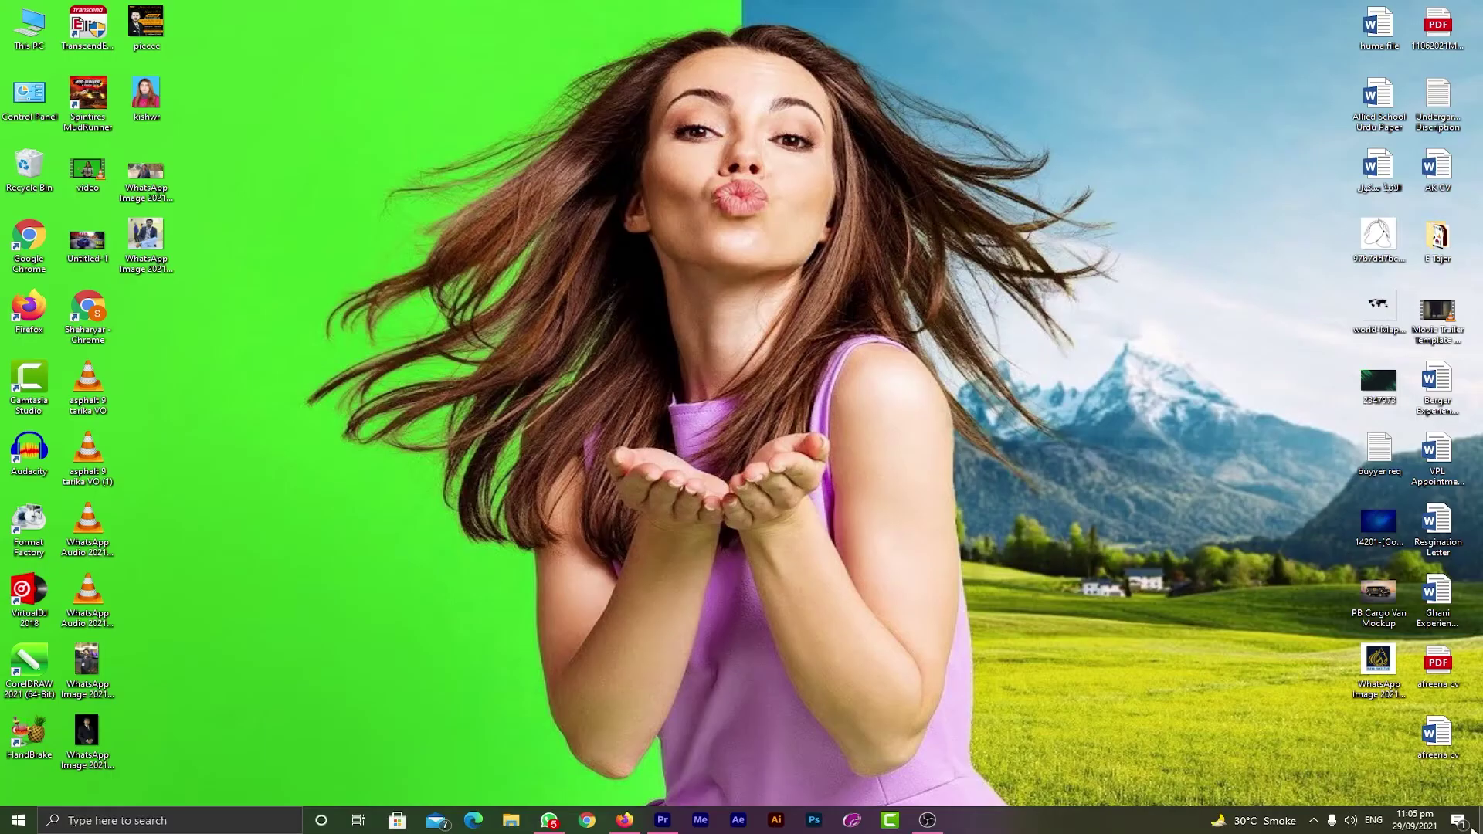
pyautogui.doubleClick(91, 169)
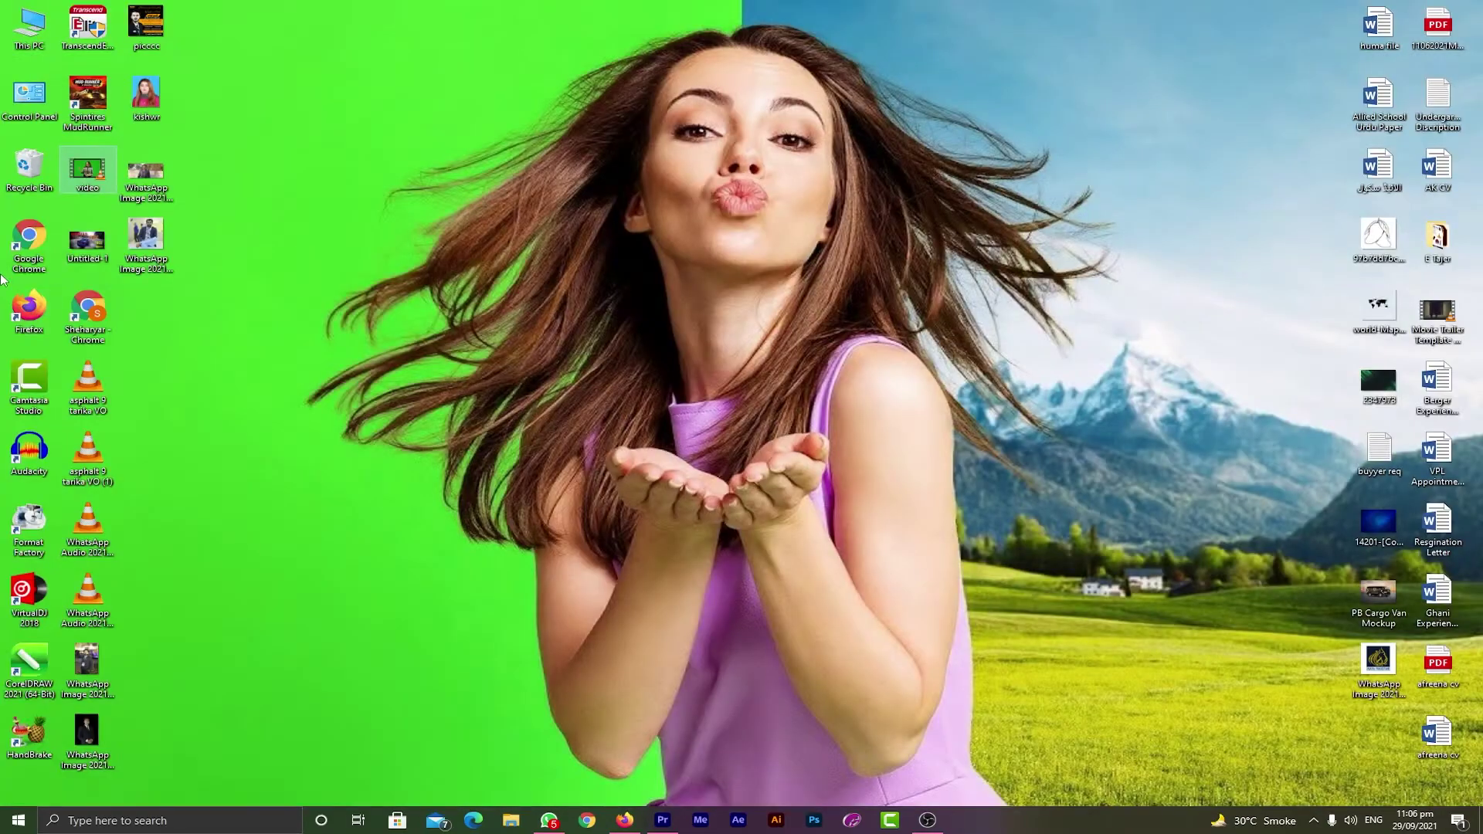
pyautogui.moveTo(89, 171); pyautogui.dragTo(711, 638)
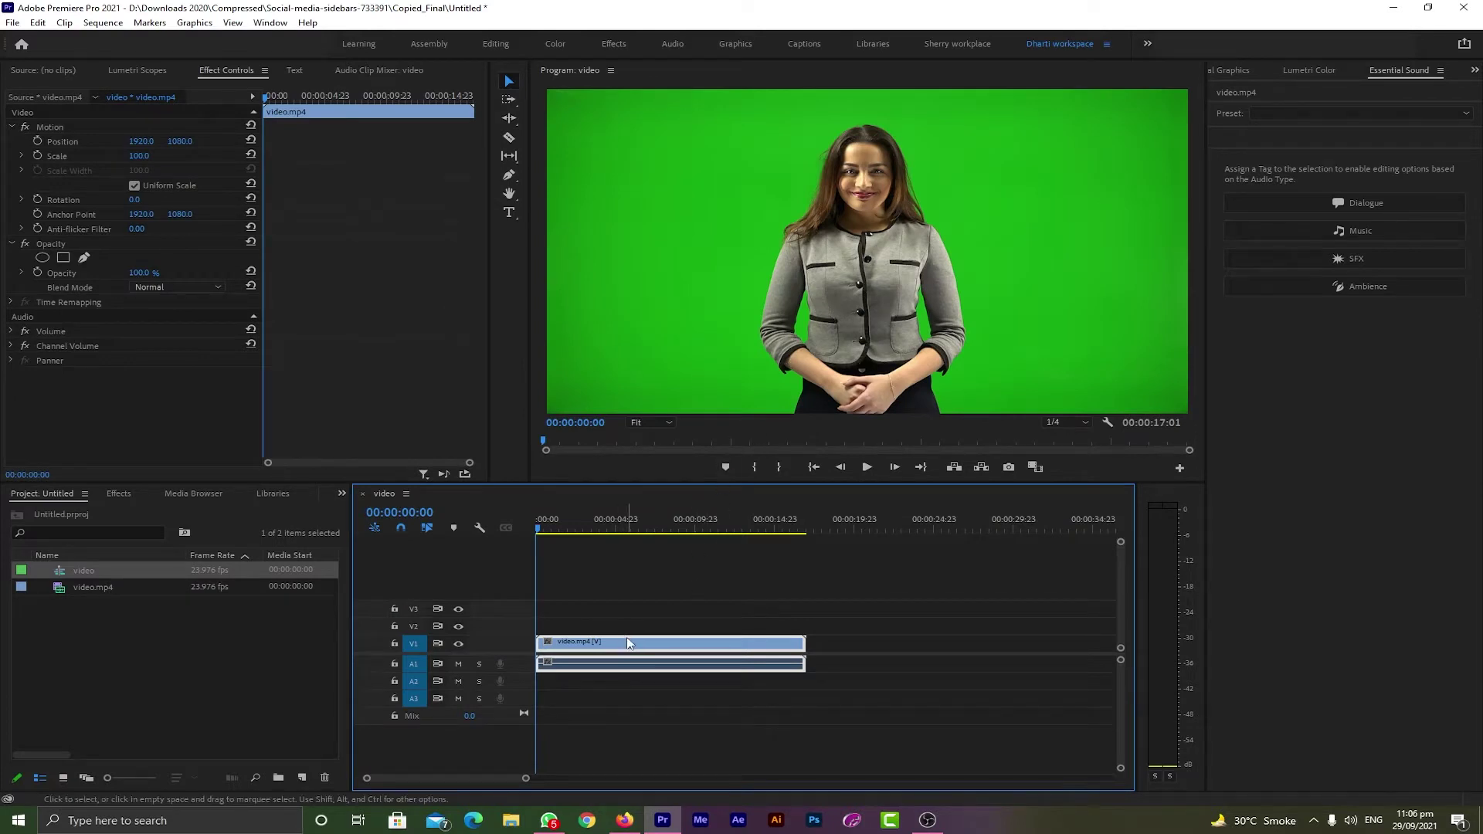
pyautogui.moveTo(620, 639); pyautogui.dragTo(613, 624)
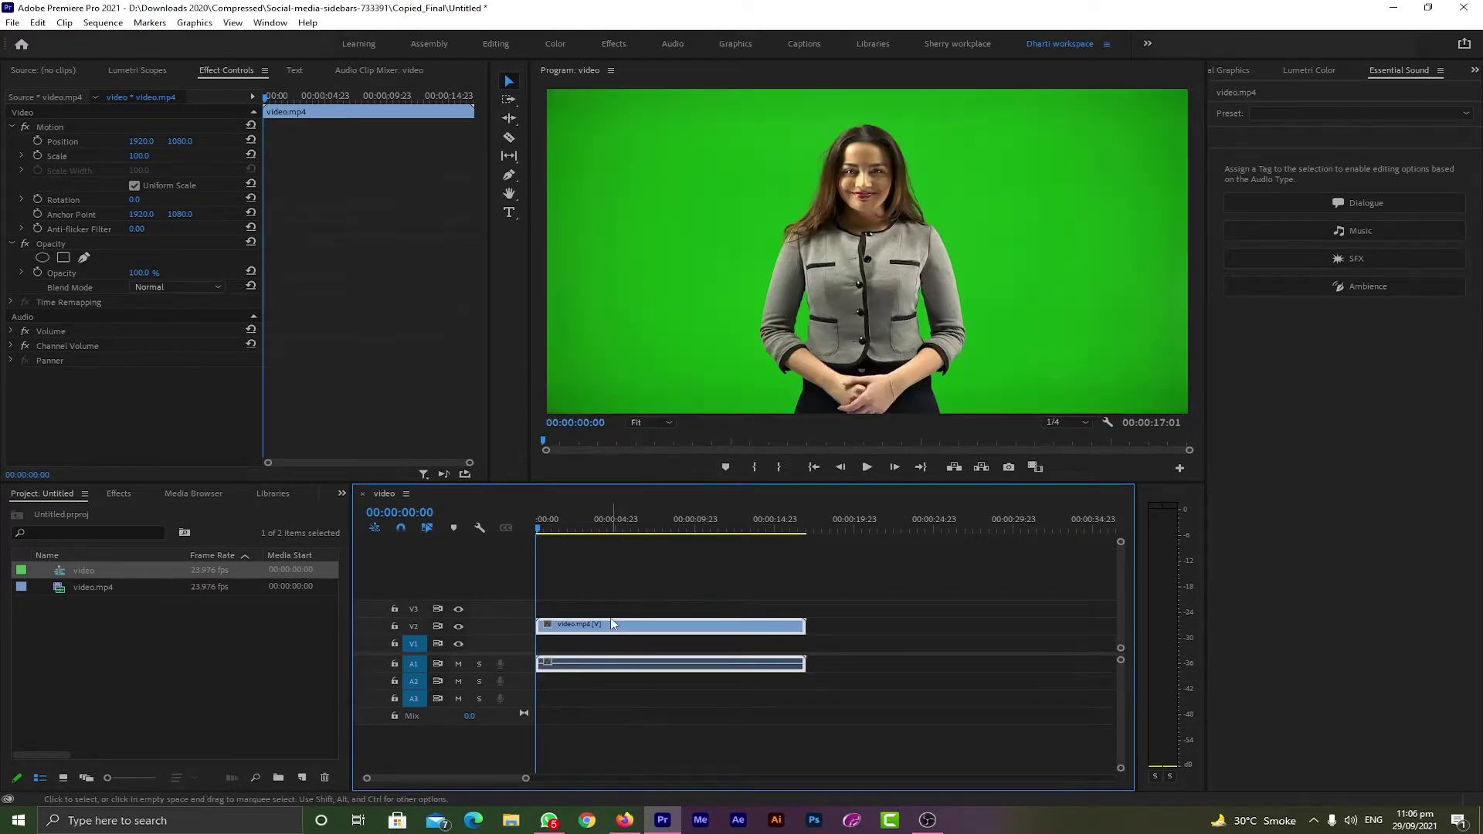
# Play the first few seconds of the green screen clip to preview the footage
pyautogui.click(581, 568)
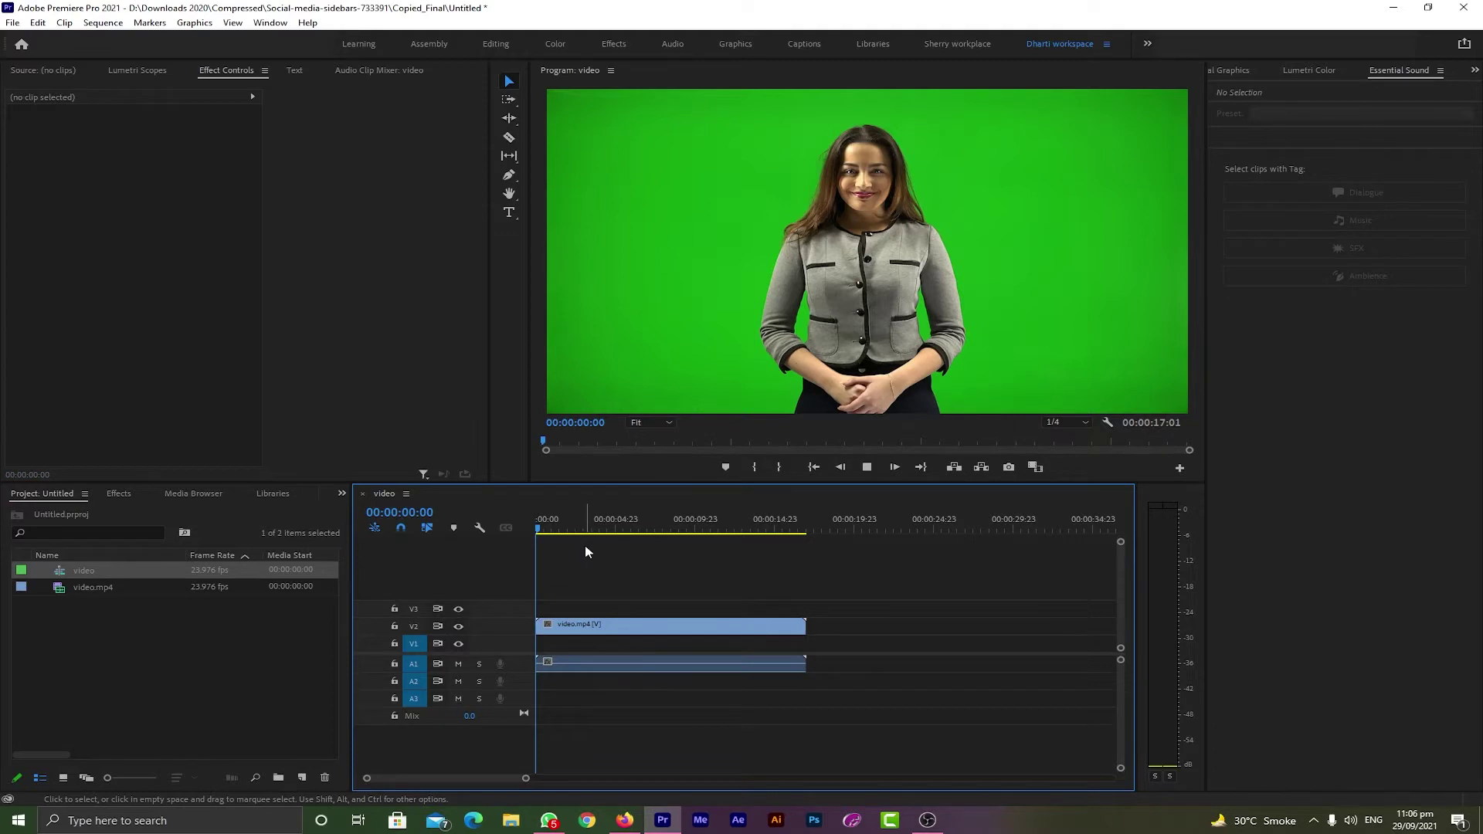
pyautogui.press('space')
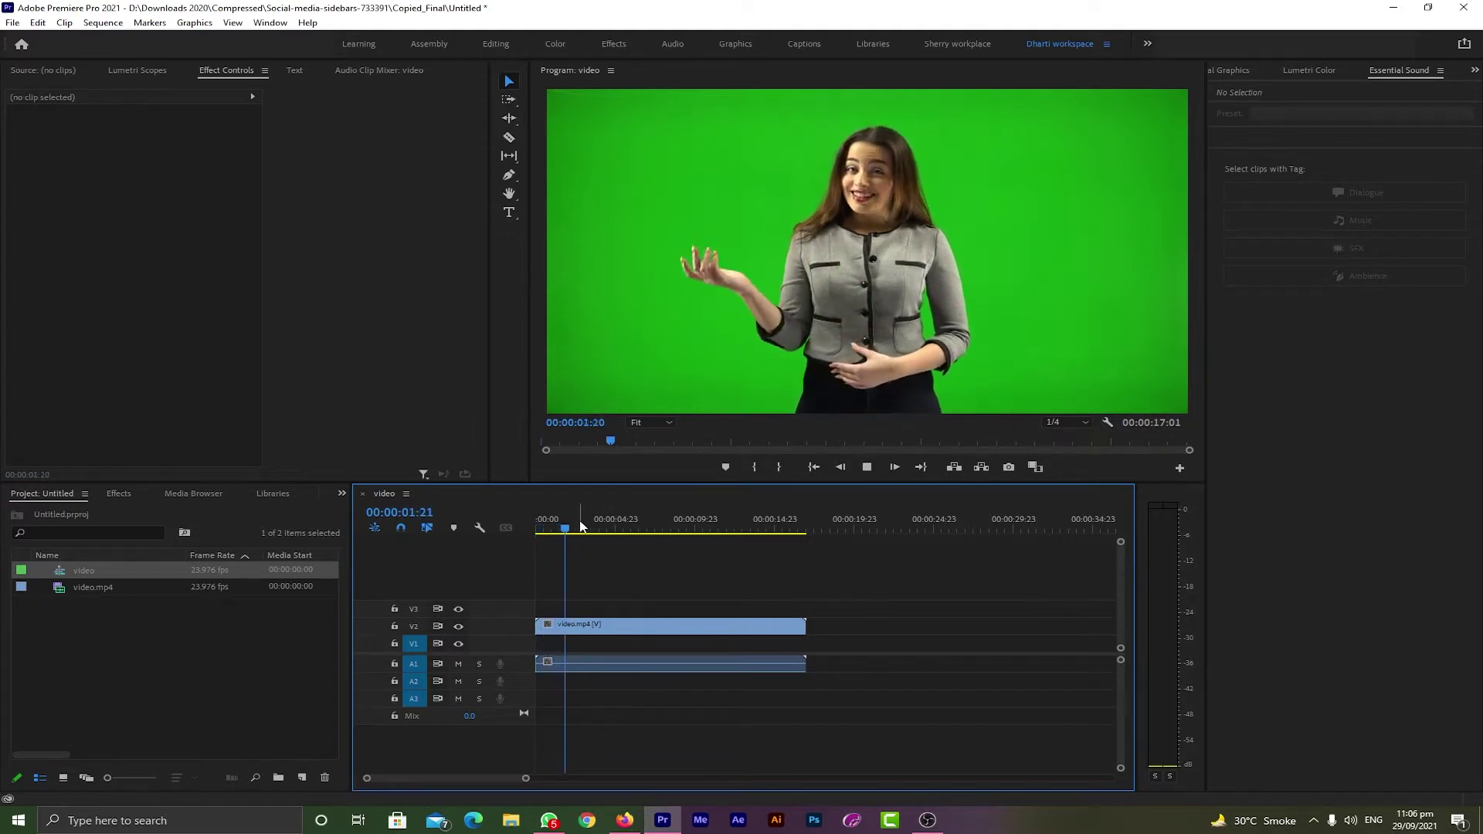
pyautogui.press('space')
# Find the Ultra Key effect by searching for "ultra key" and apply it to the video.mp4 clip on track V2
pyautogui.hotkey('ctrl', 'a')
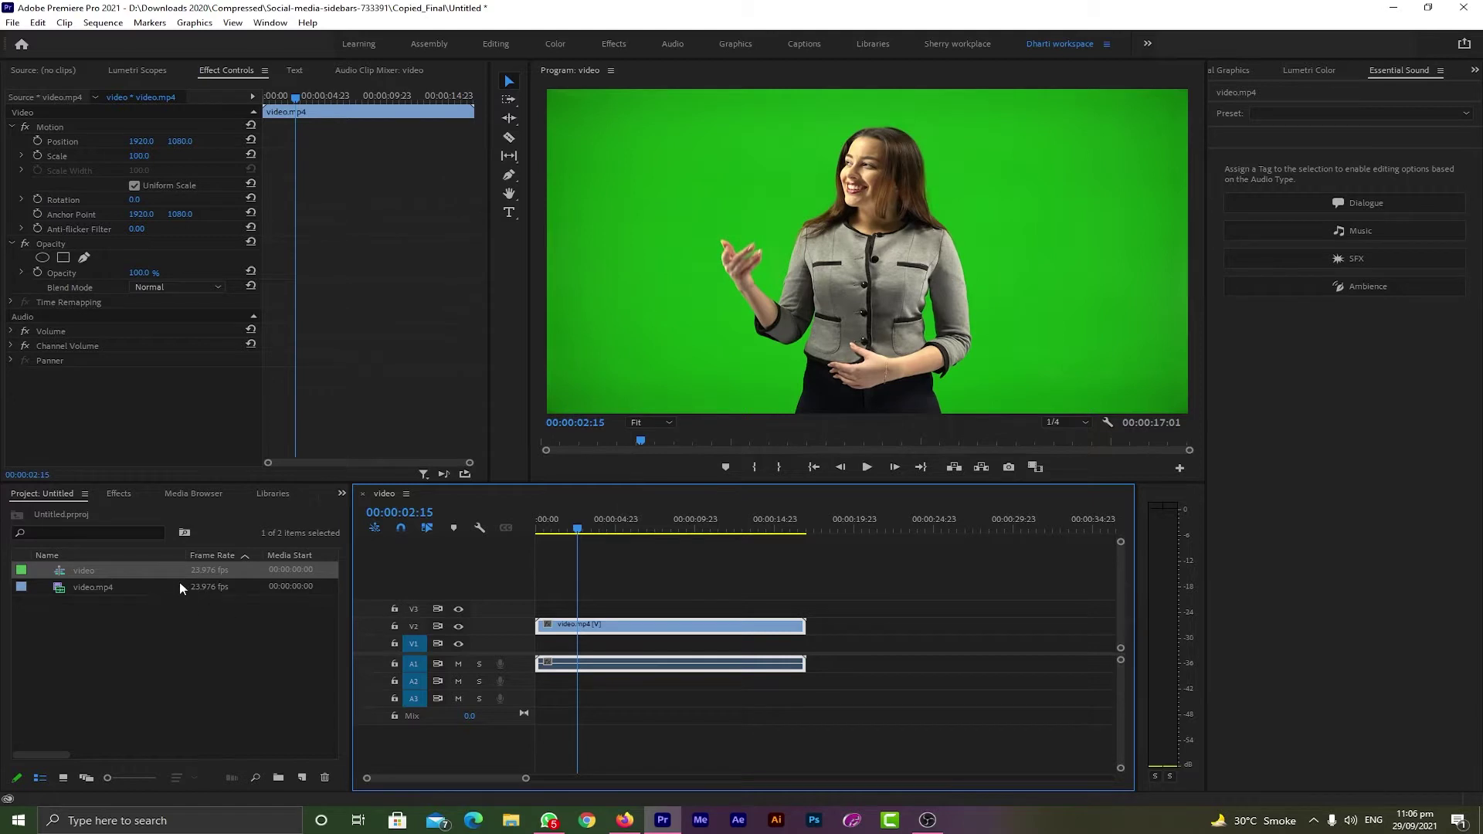
pyautogui.click(120, 494)
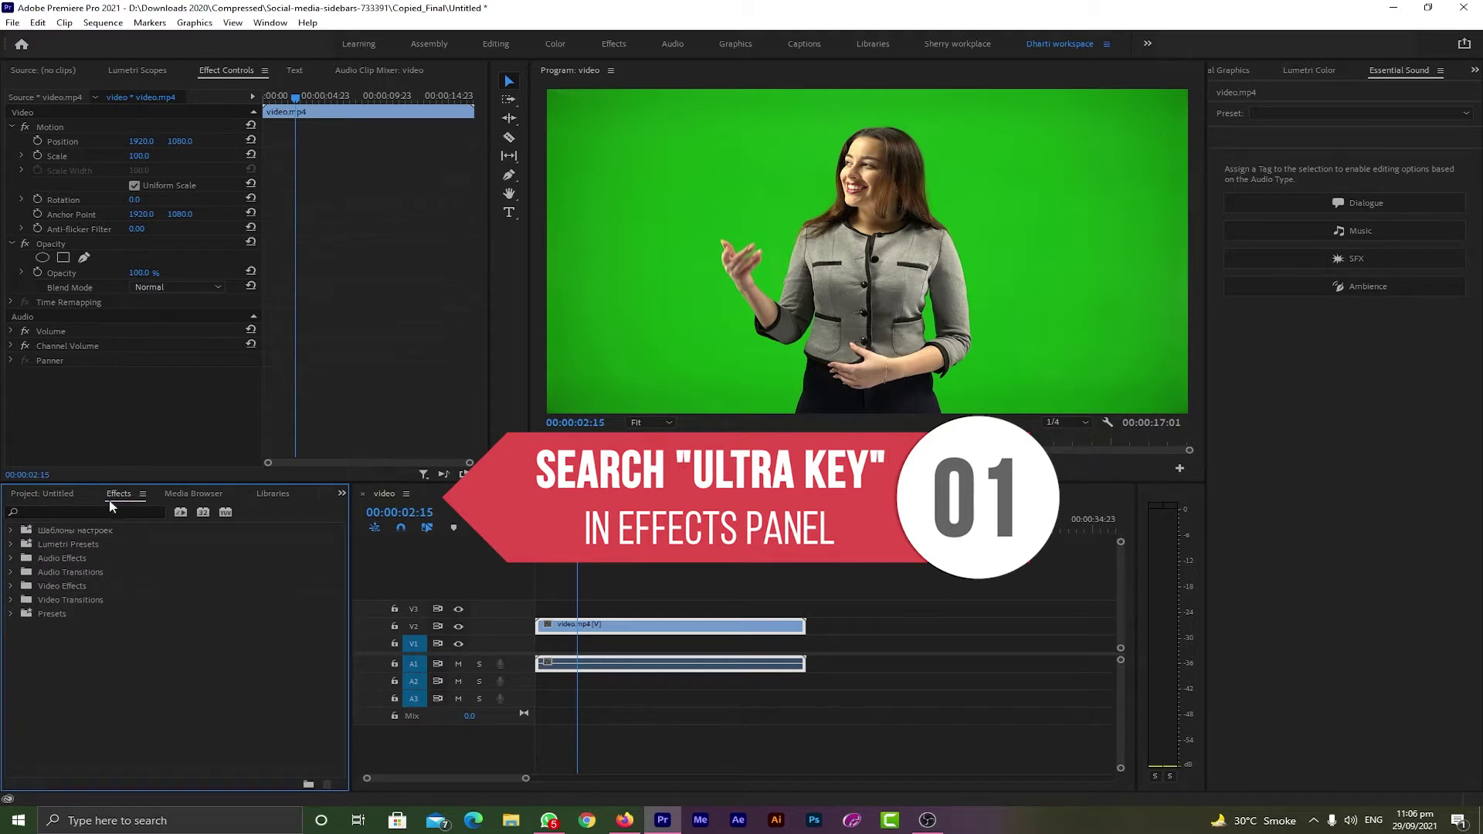
pyautogui.click(110, 514)
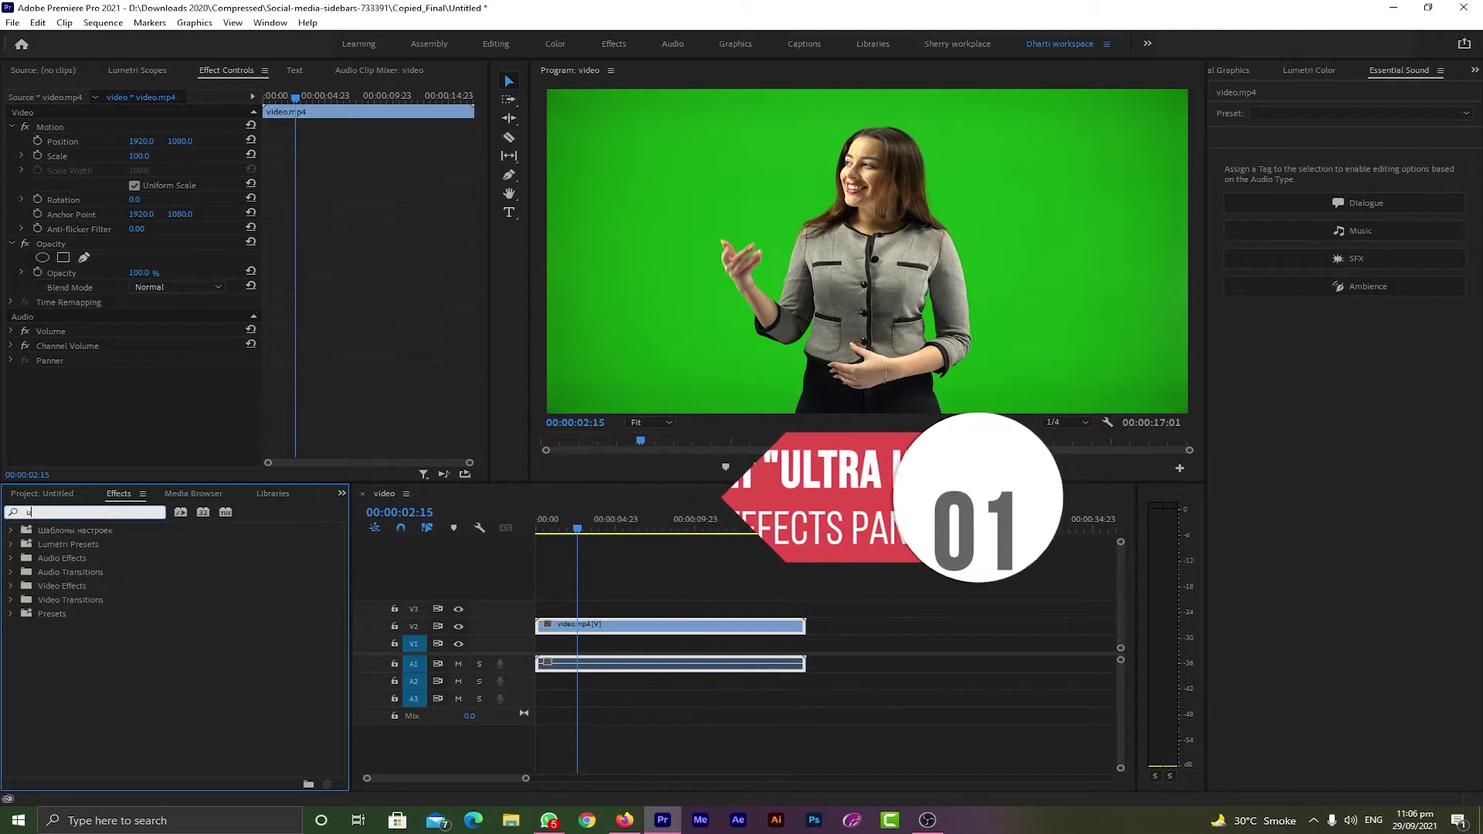
pyautogui.write('ultra key')
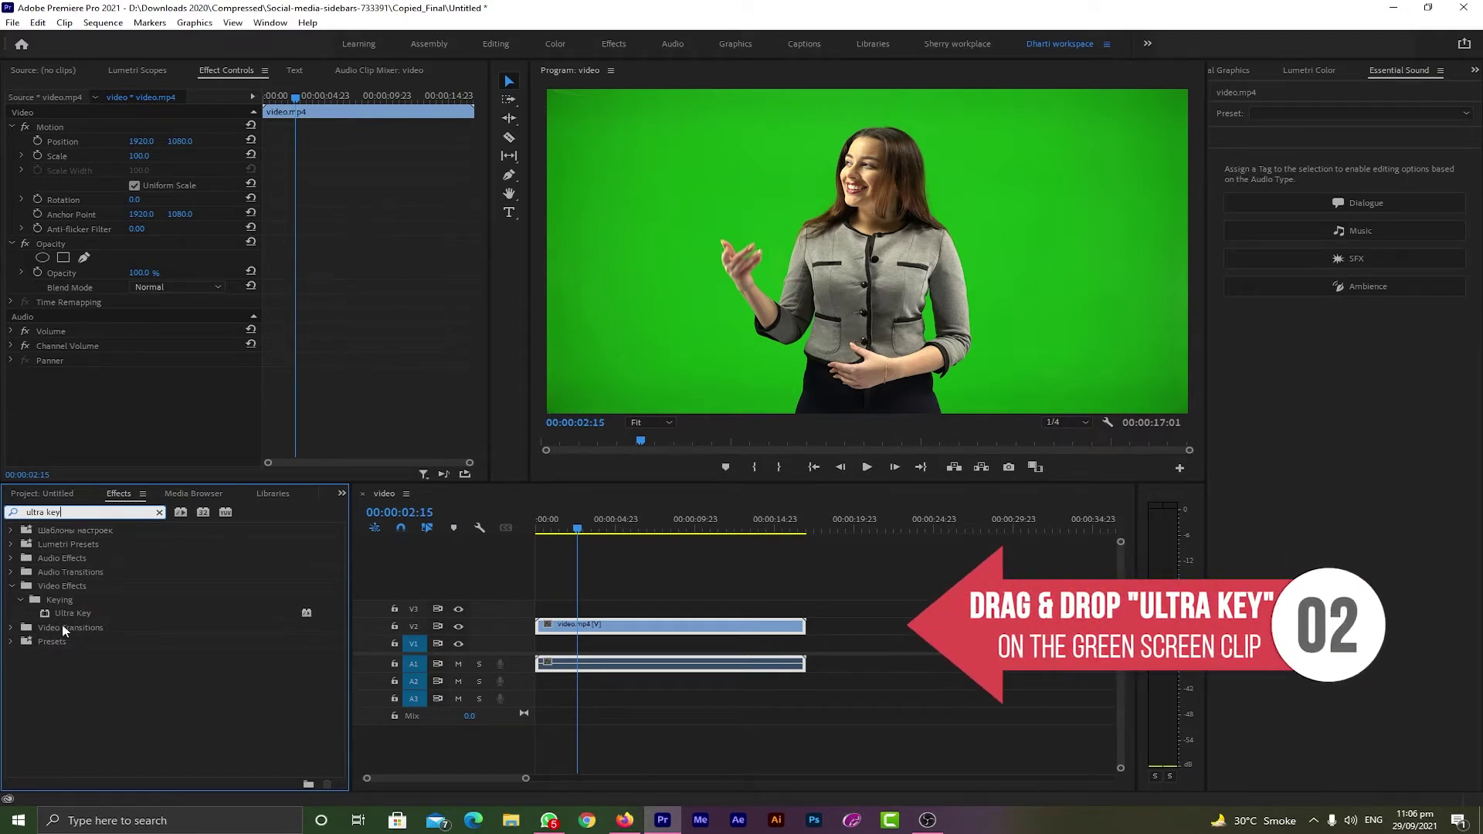
pyautogui.moveTo(72, 616); pyautogui.dragTo(615, 626)
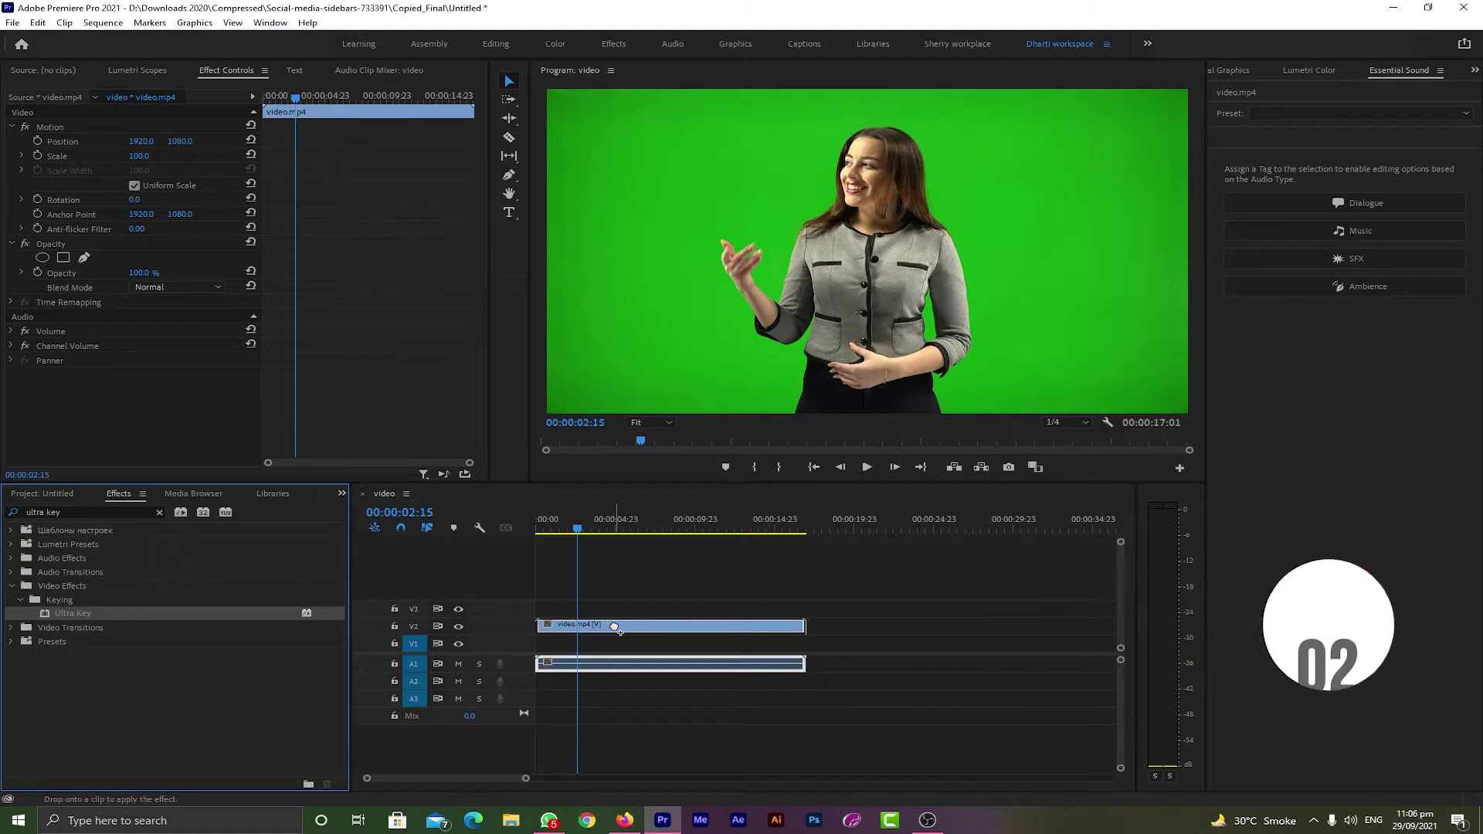
pyautogui.moveTo(615, 626); pyautogui.dragTo(615, 627)
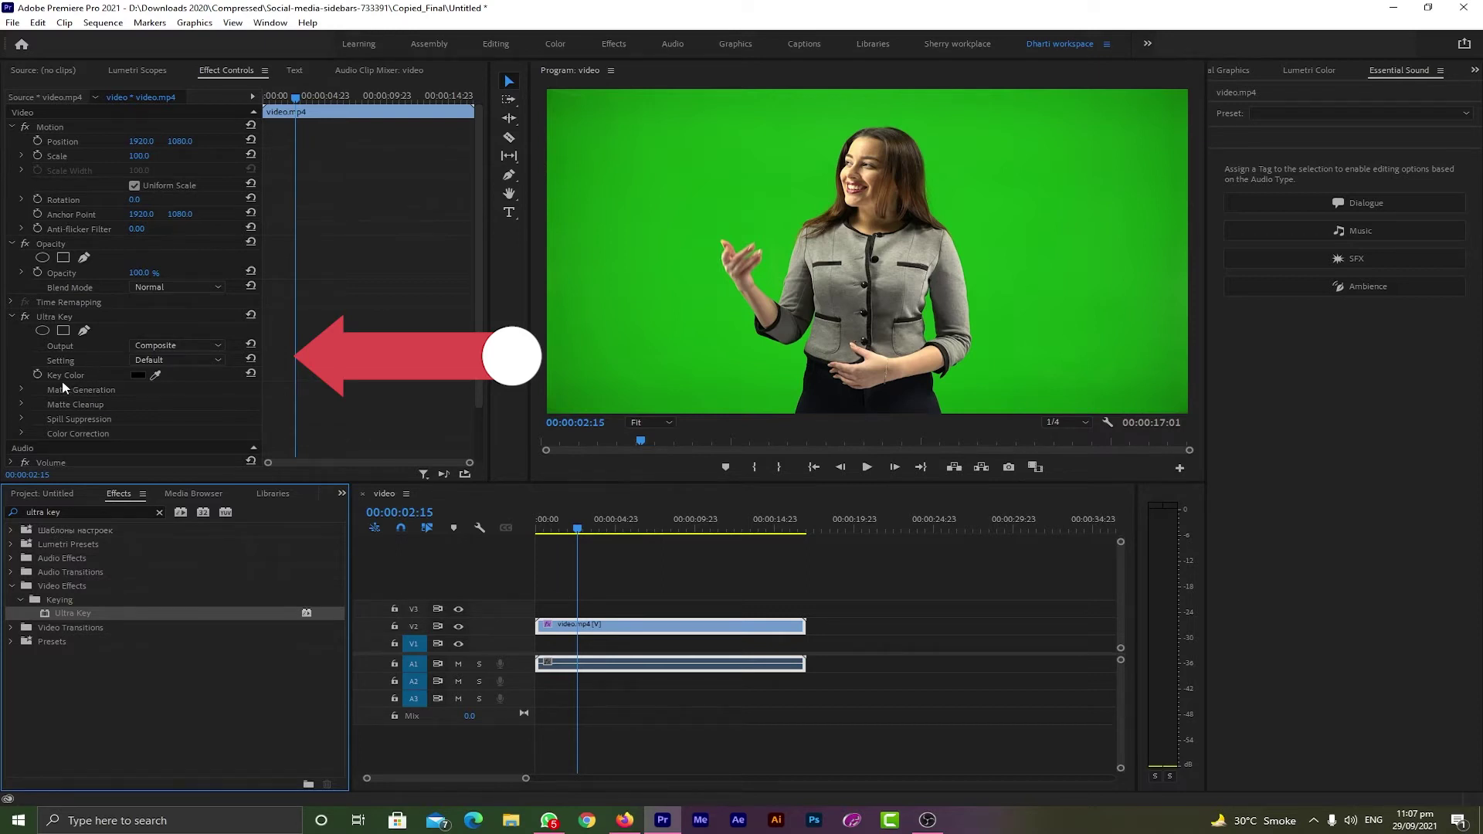
# Sample the green backdrop as the Ultra Key's key color, and move the playhead back to 00:00:00:21
pyautogui.click(155, 377)
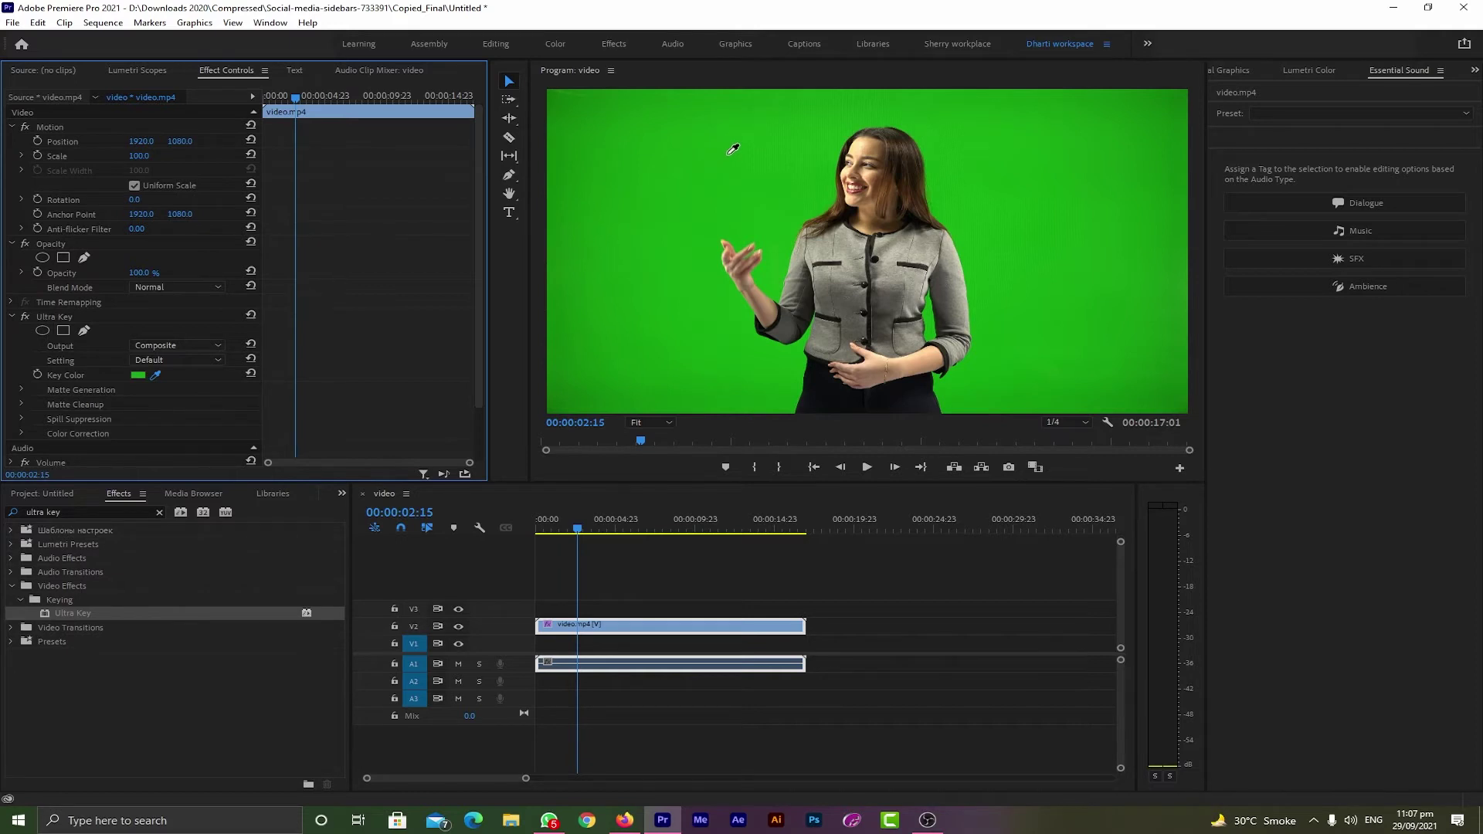
pyautogui.click(729, 155)
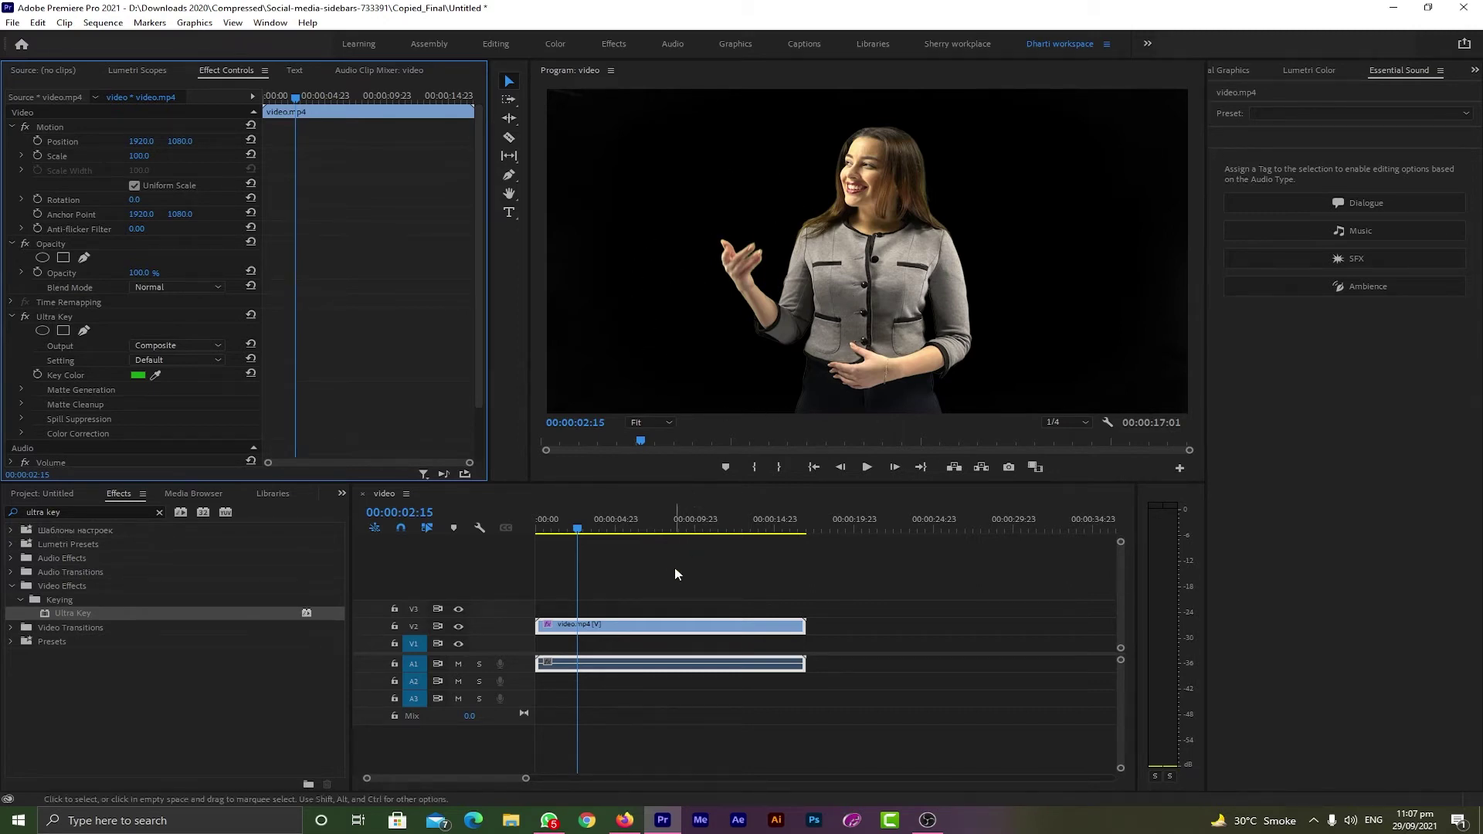
pyautogui.click(551, 528)
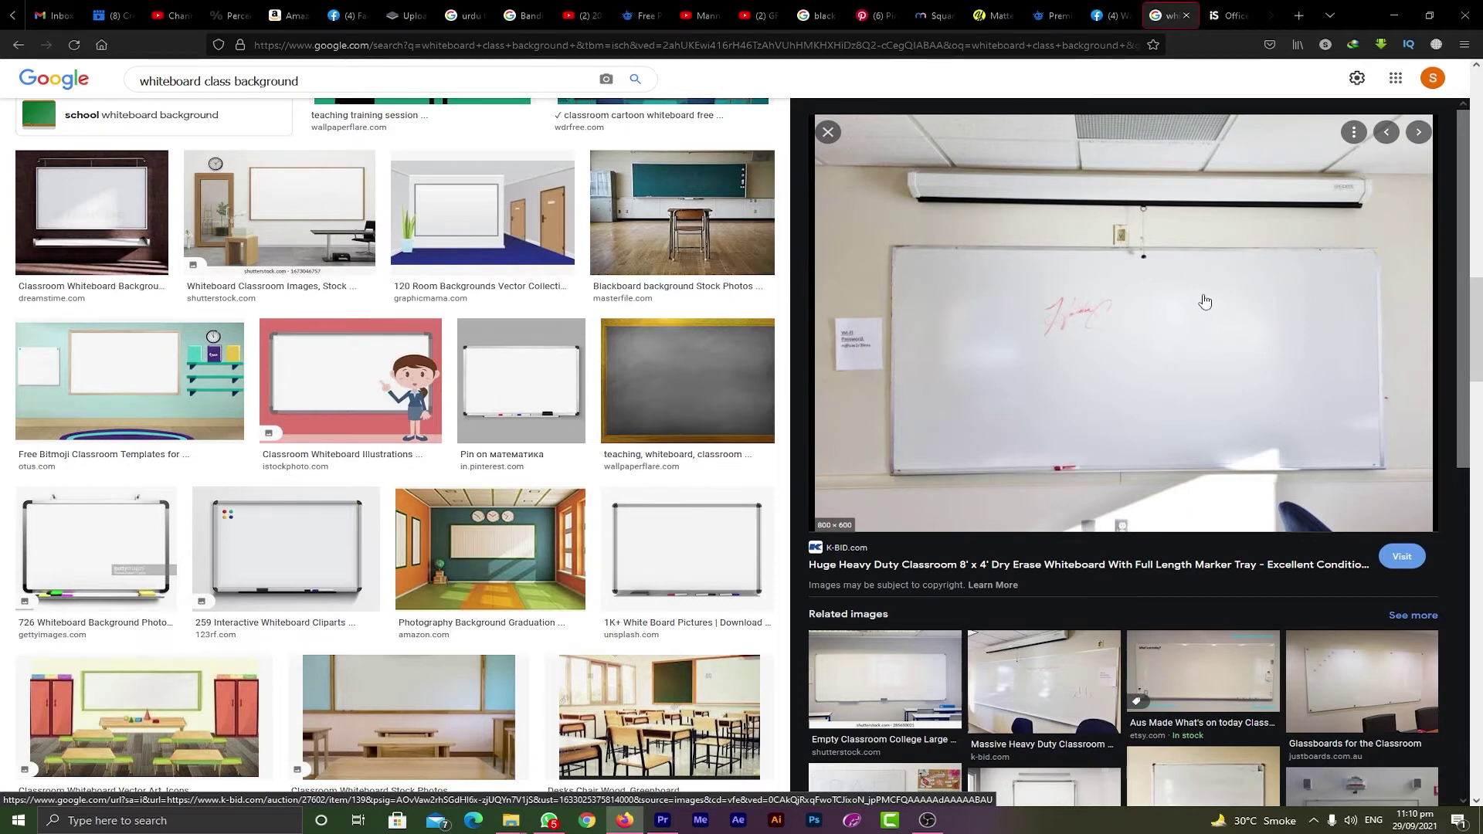
# In Firefox, save the enlarged classroom whiteboard image from the Google image results as 7831025.jpg
pyautogui.rightClick(1145, 257)
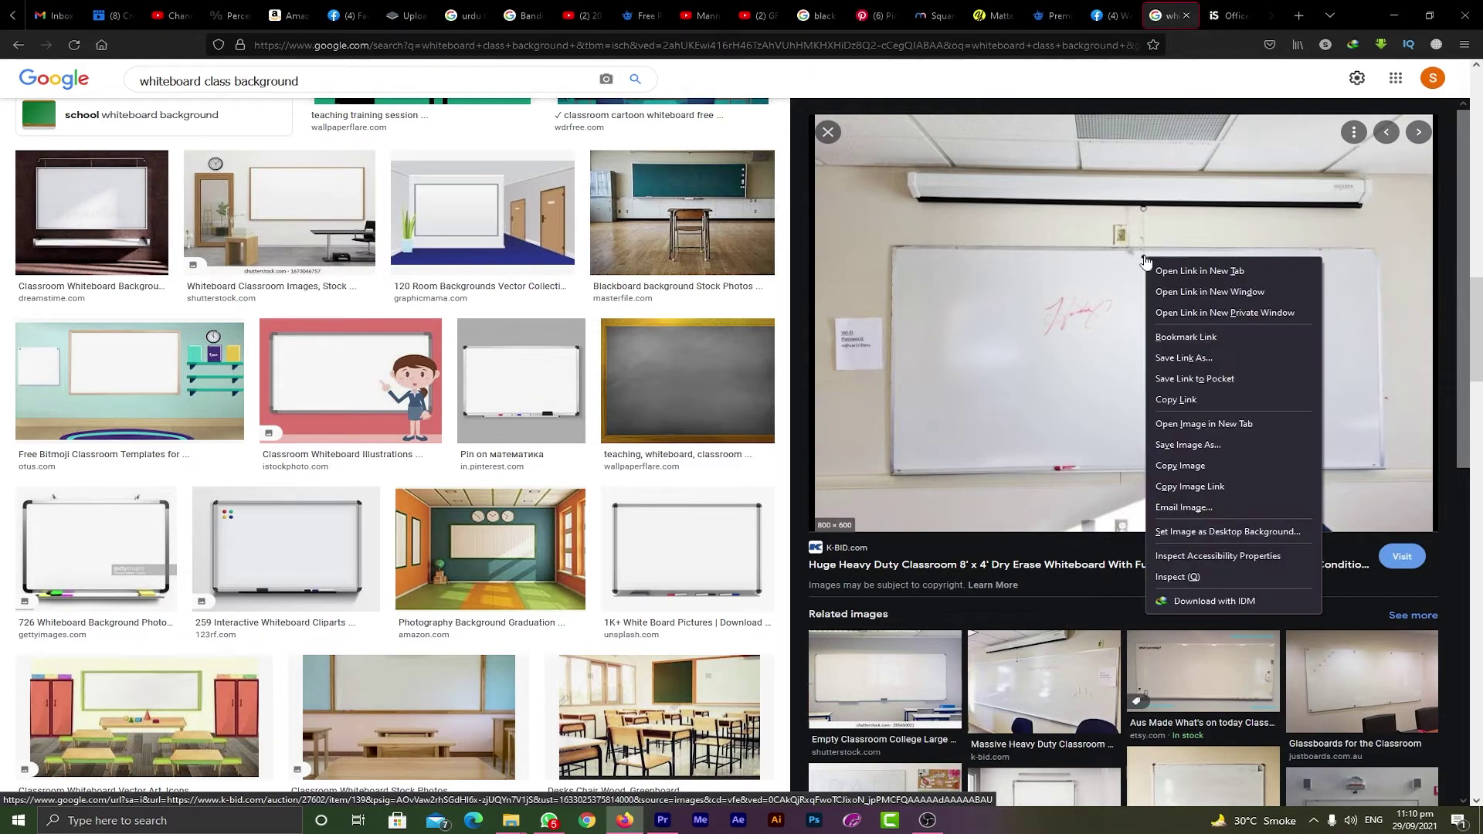
pyautogui.click(1211, 445)
pyautogui.click(1336, 786)
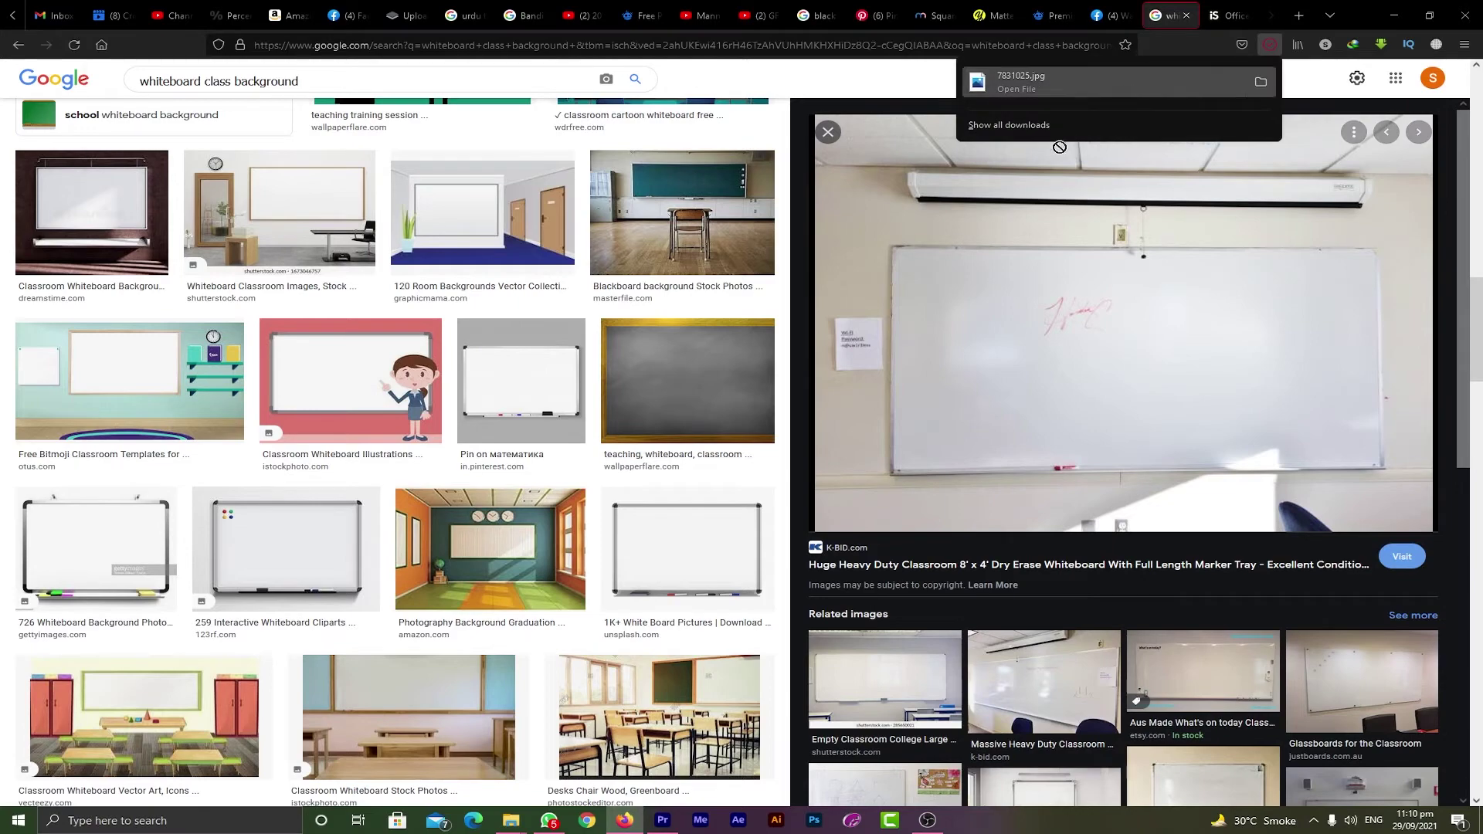
# Bring the downloaded whiteboard image into Premiere Pro on track V1 from the sequence start and extend it to the video clip's full length
pyautogui.moveTo(1060, 146); pyautogui.dragTo(536, 642)
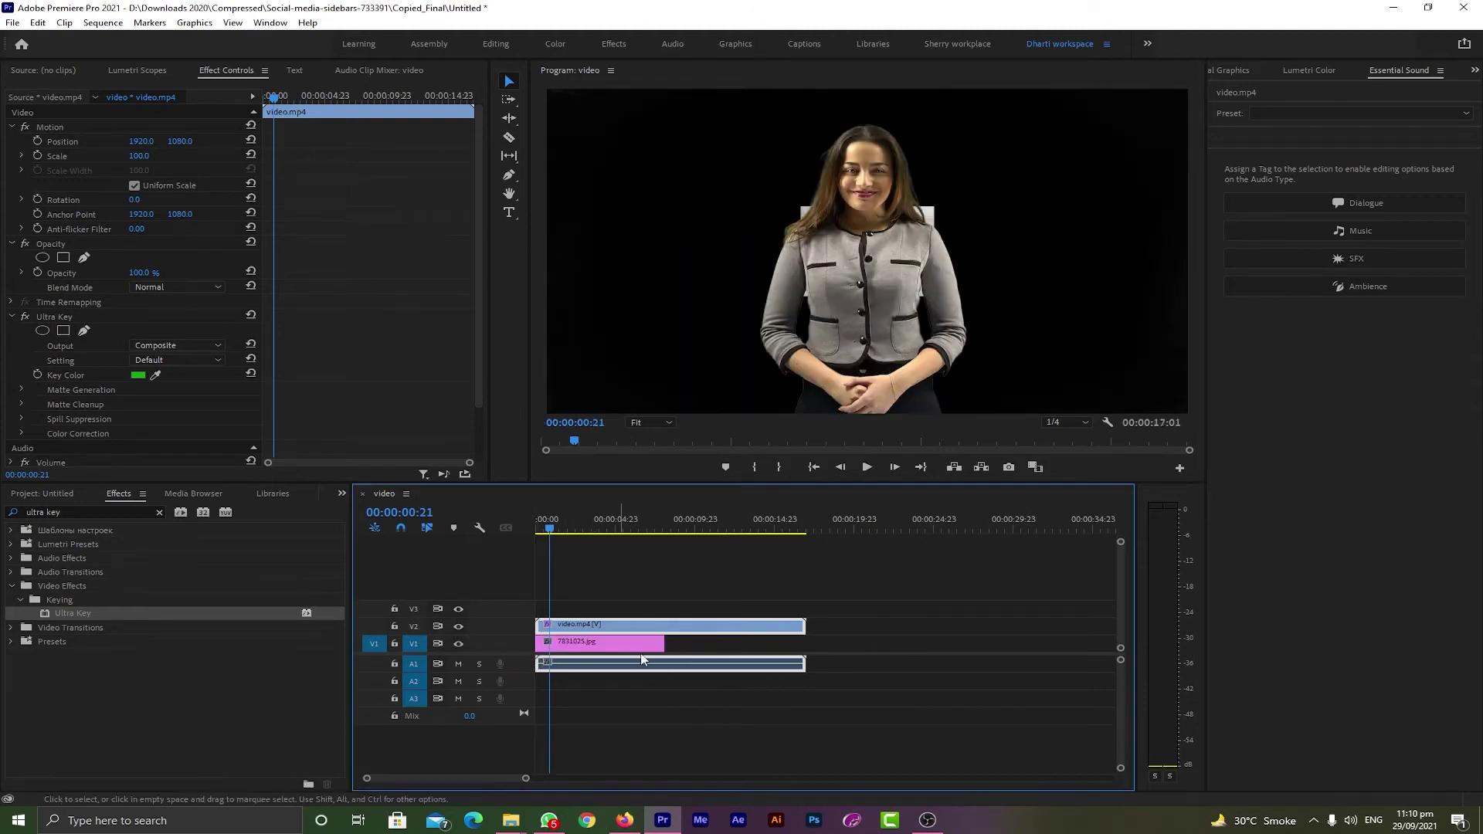
pyautogui.moveTo(663, 645); pyautogui.dragTo(805, 661)
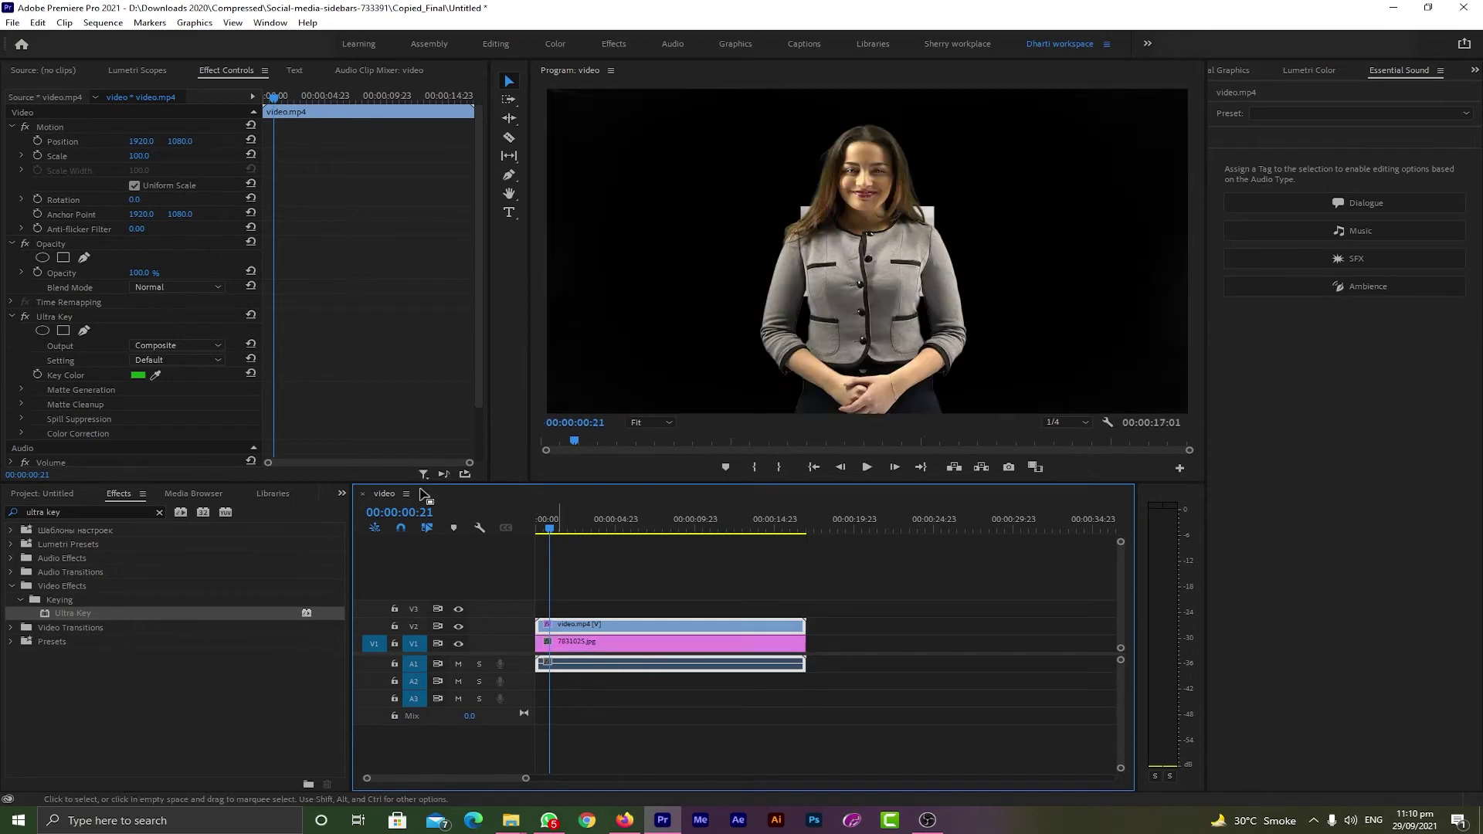
# Scale the whiteboard image to the frame size and set its Scale to 139 so it fills the frame
pyautogui.rightClick(601, 645)
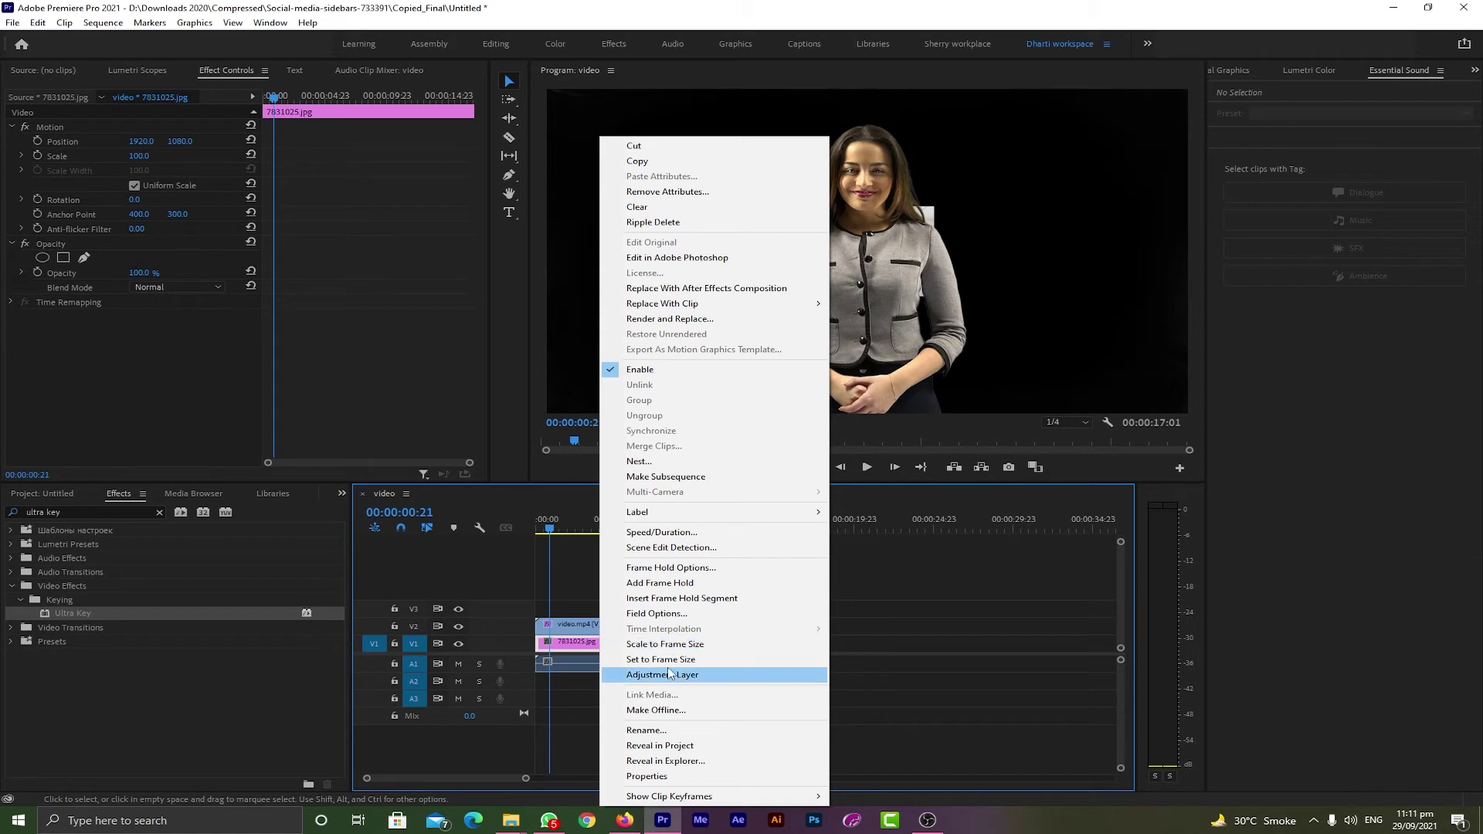
pyautogui.click(666, 644)
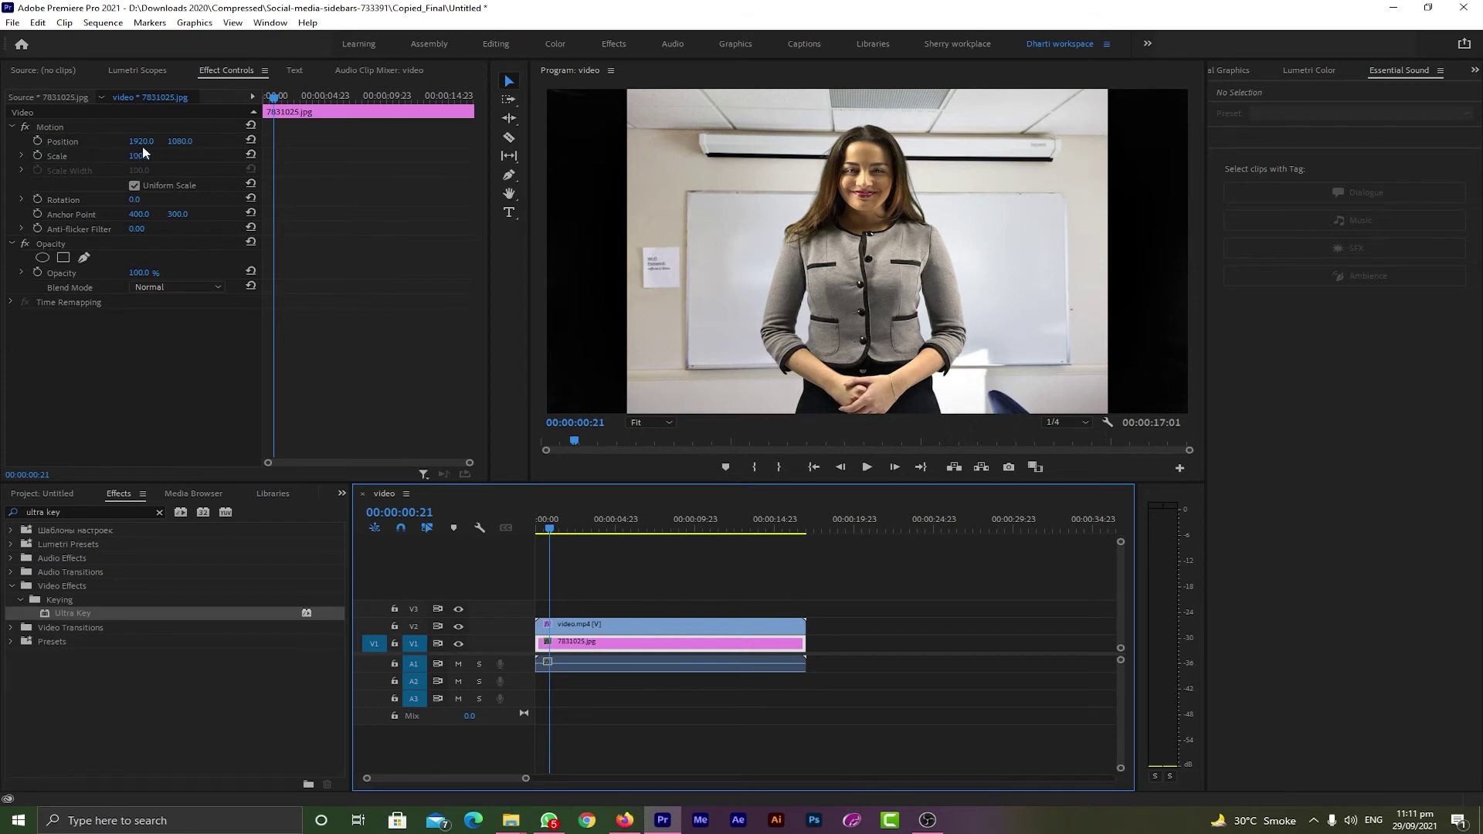
pyautogui.moveTo(142, 153)
pyautogui.mouseDown()
pyautogui.moveTo(173, 153)
pyautogui.moveTo(151, 157)
pyautogui.mouseUp()
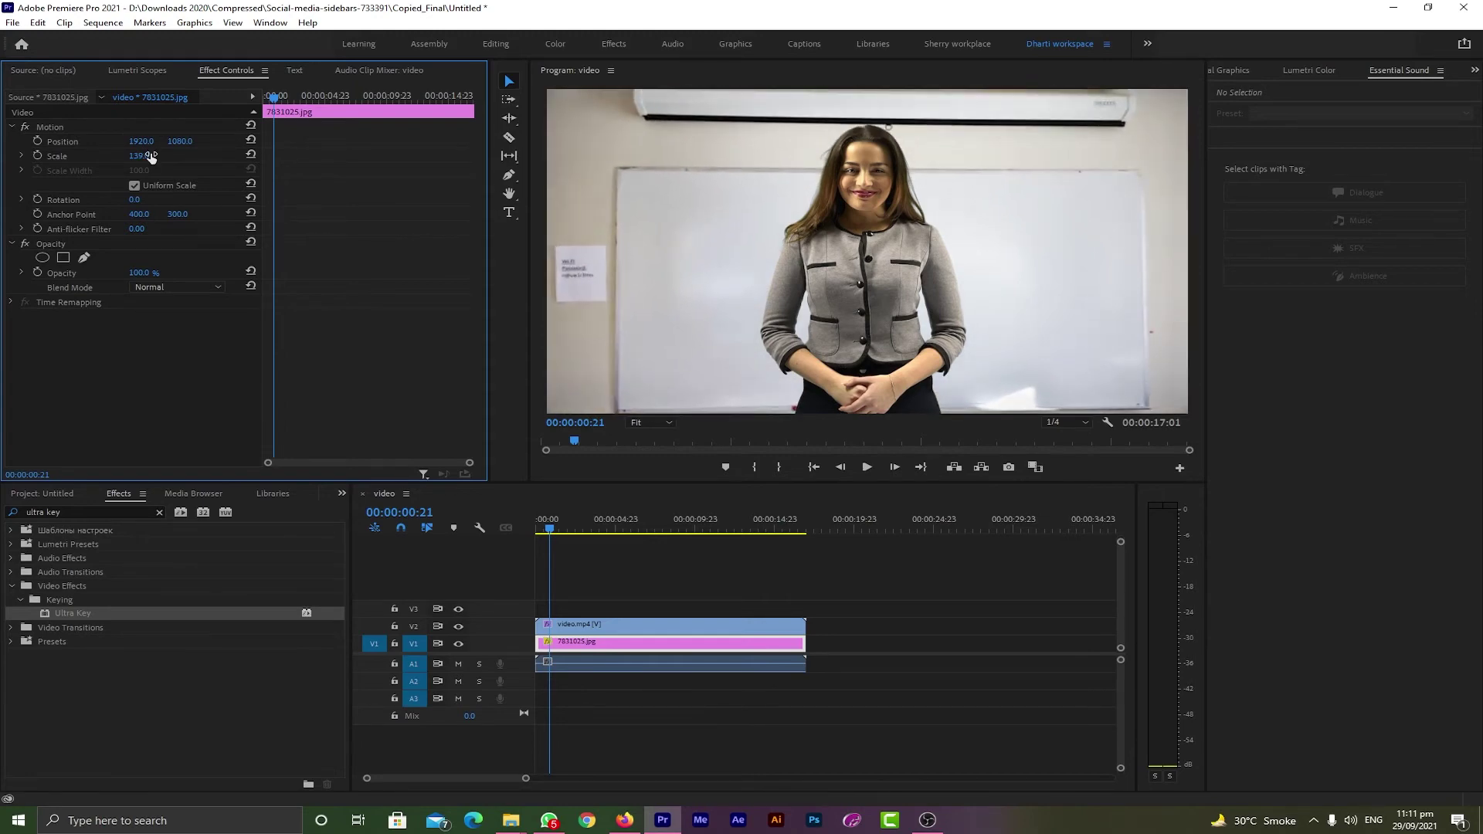
# Preview the keyed composite by playing and scrubbing through to 00:00:14:18, and return to the desktop
pyautogui.click(680, 575)
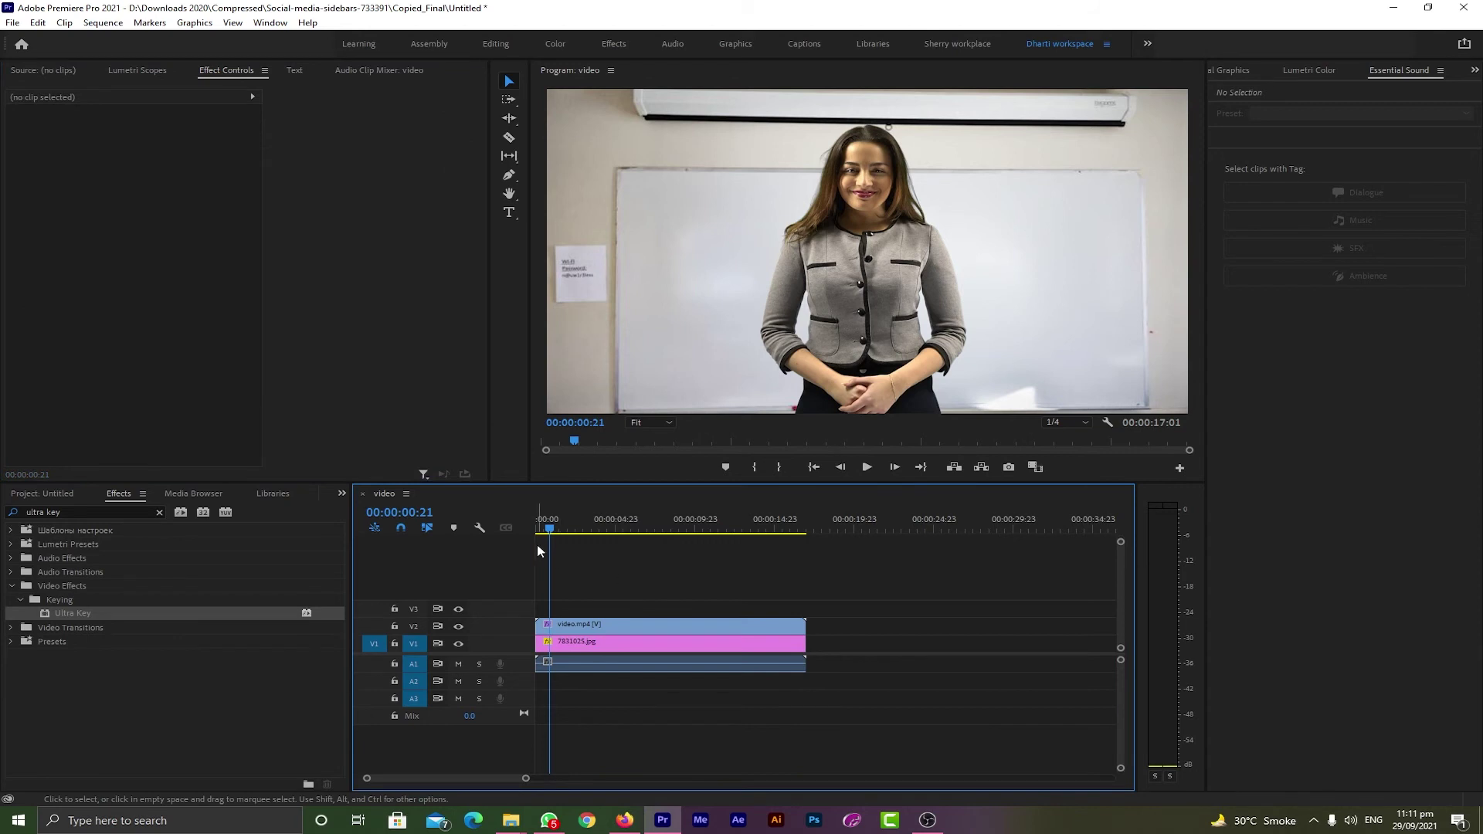
pyautogui.press('space')
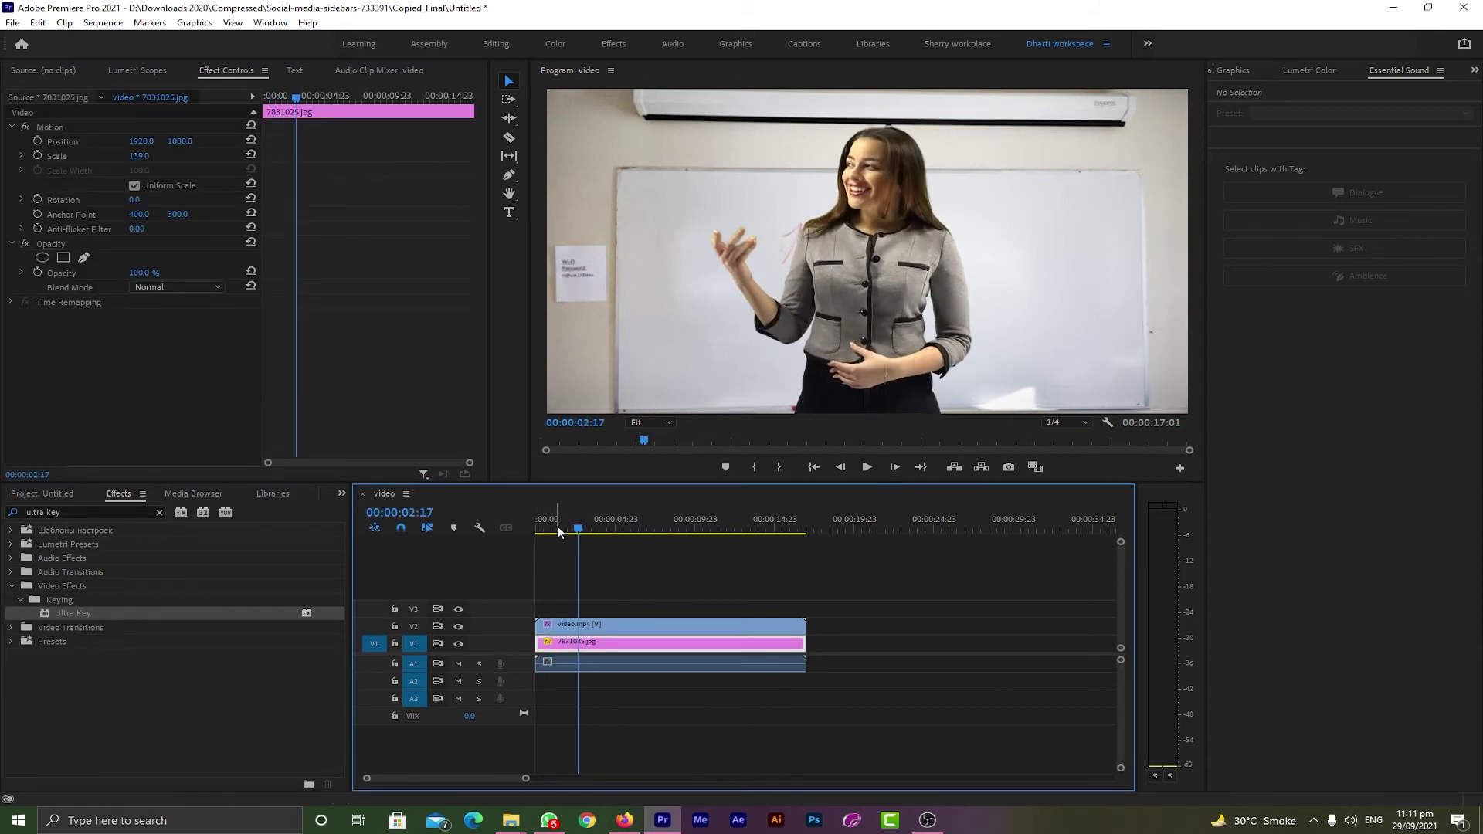
pyautogui.click(559, 533)
pyautogui.moveTo(564, 538); pyautogui.dragTo(762, 556)
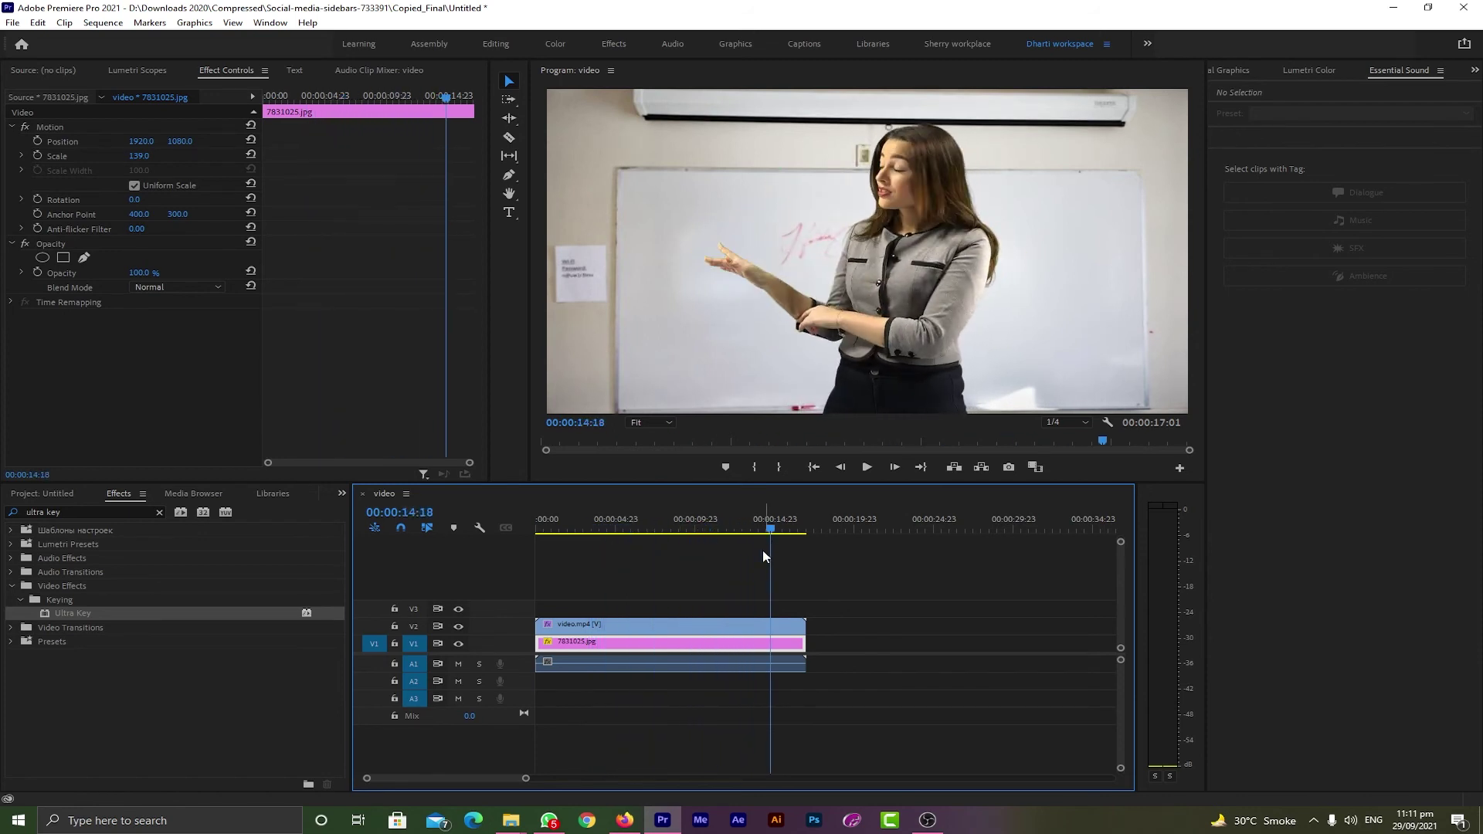
pyautogui.click(1394, 7)
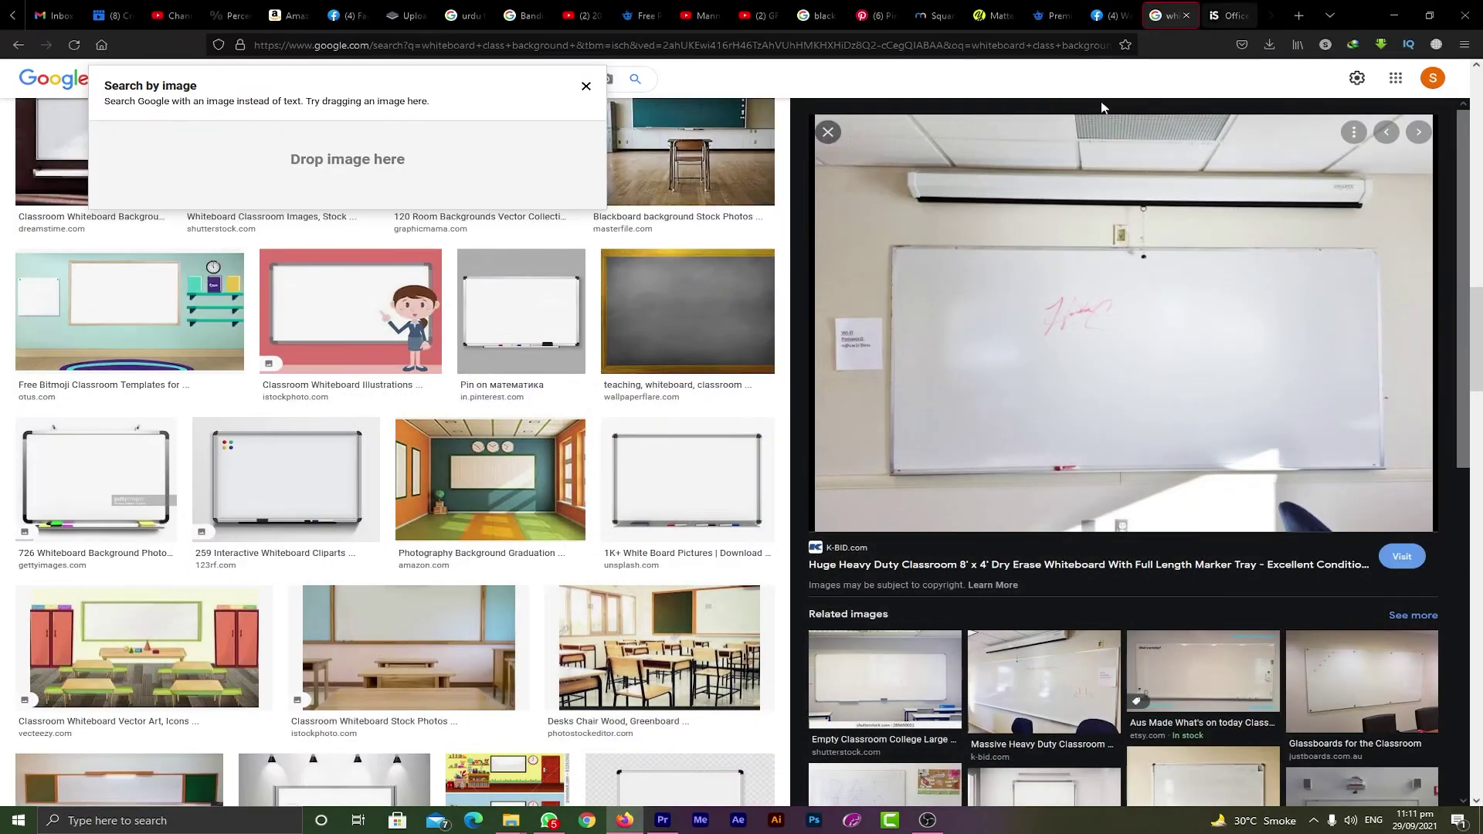
pyautogui.click(1394, 15)
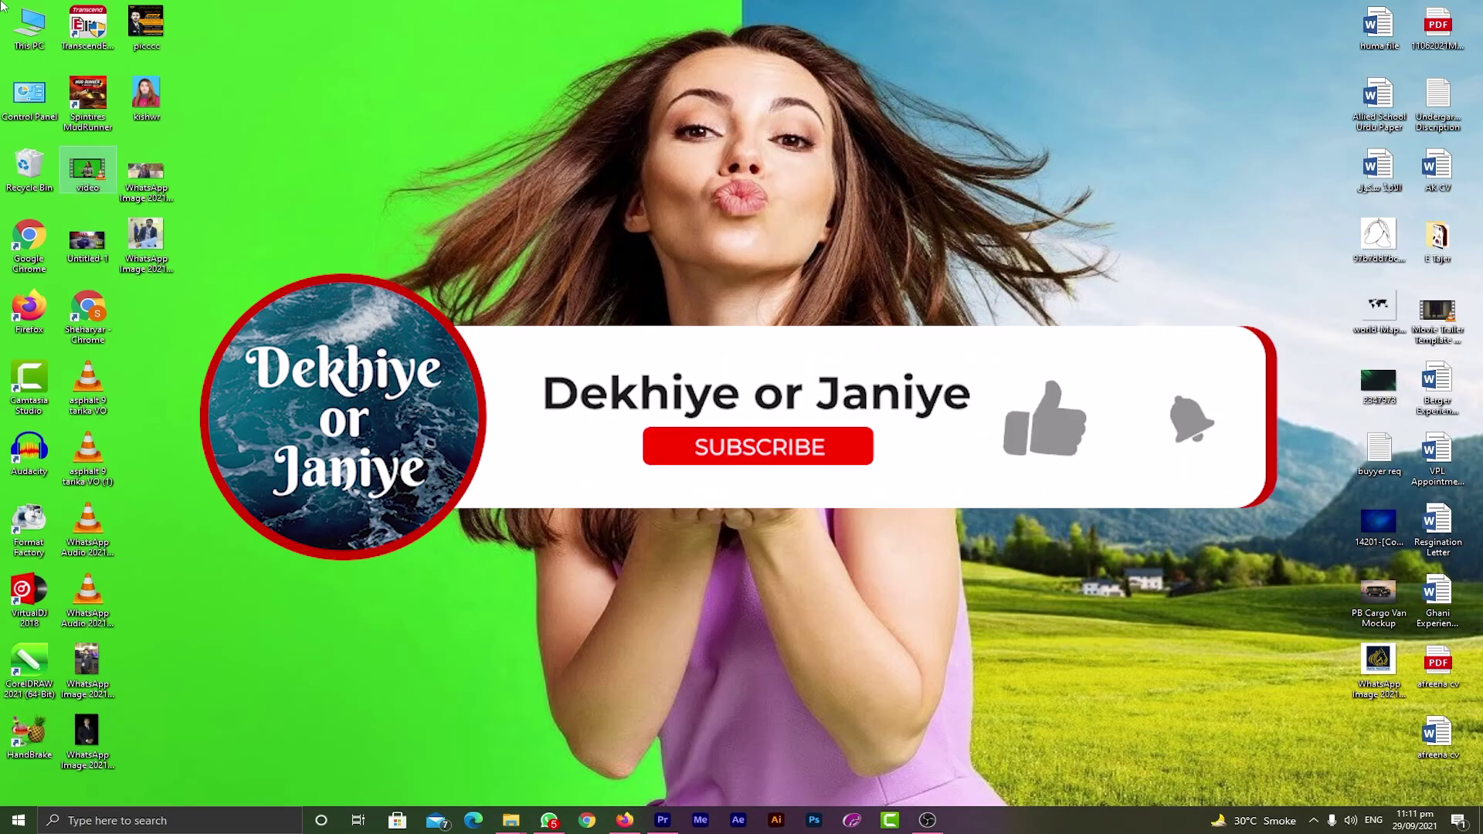